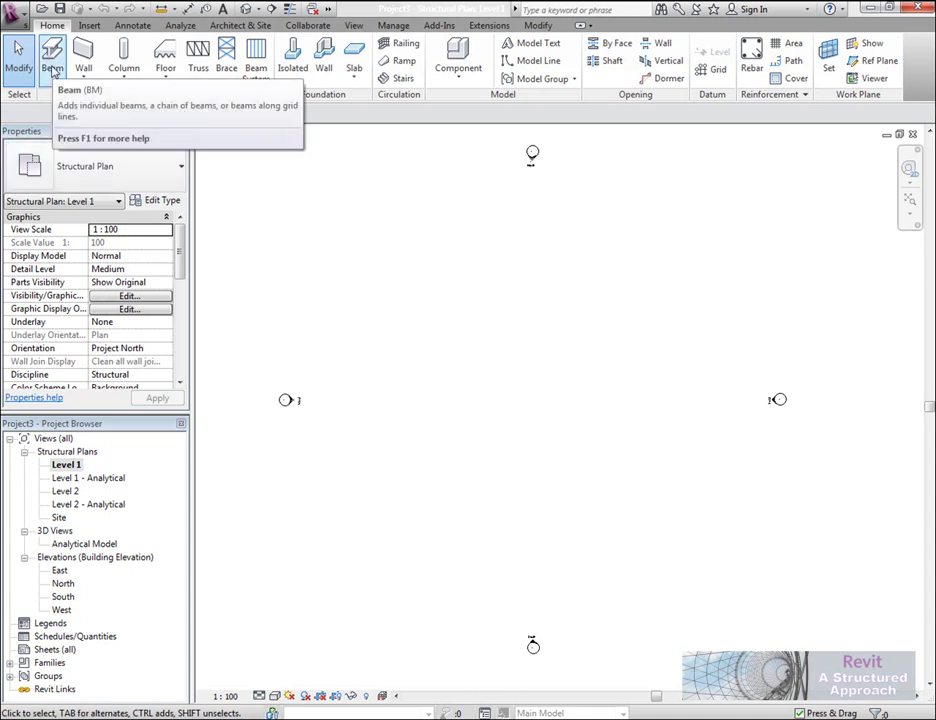
Start a beam and pick L-Angles.rfa from the Structural > Framing > Steel library to load.
{"action": "left_click", "coordinate": [52, 66]}
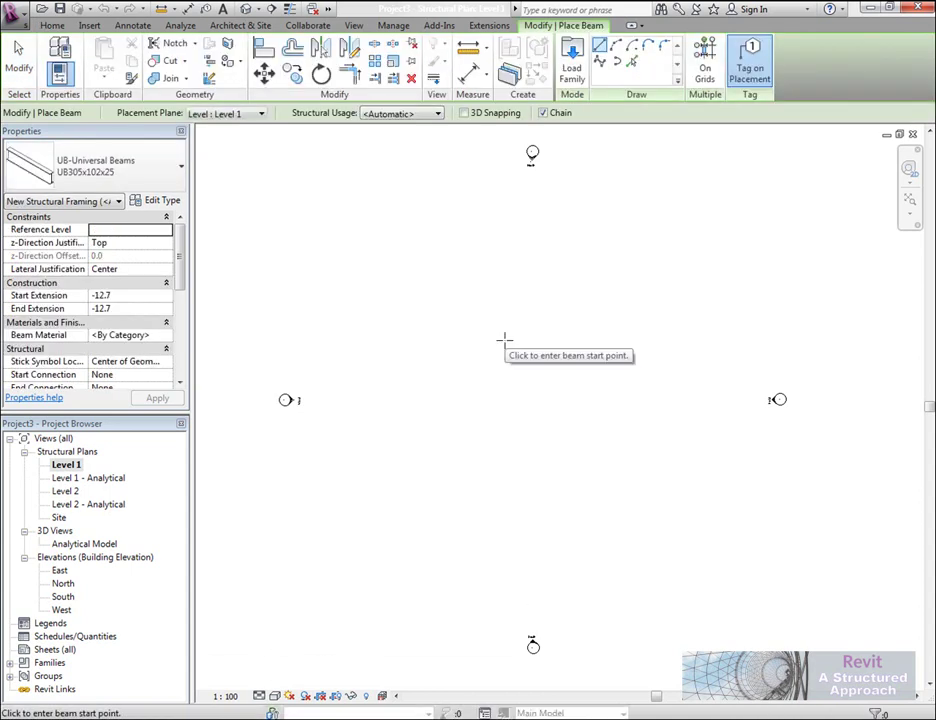
{"action": "left_click", "coordinate": [573, 60]}
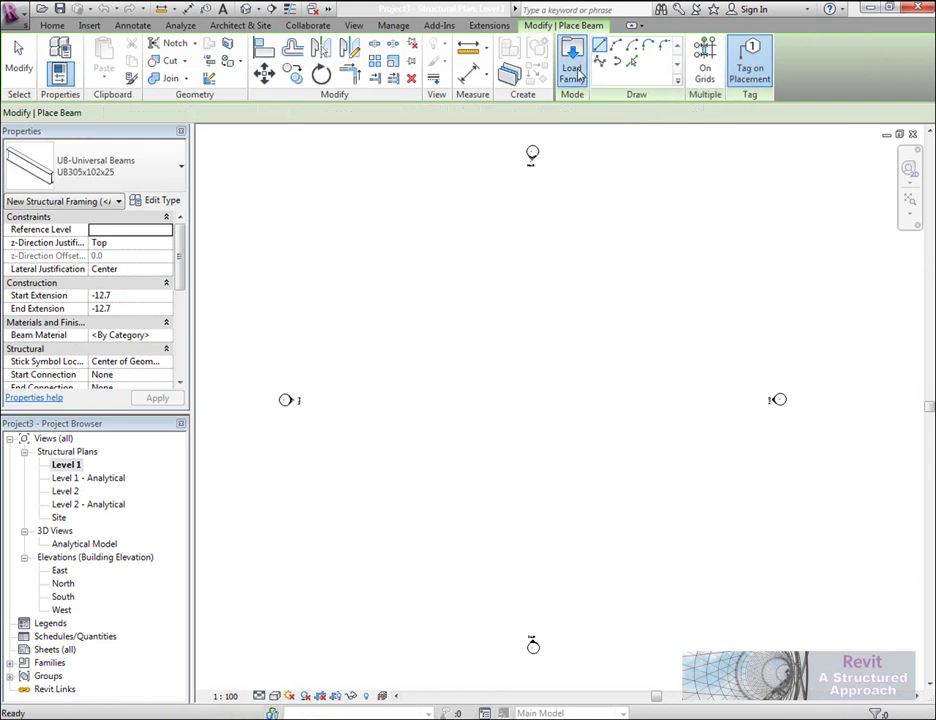
{"action": "double_click", "coordinate": [586, 368]}
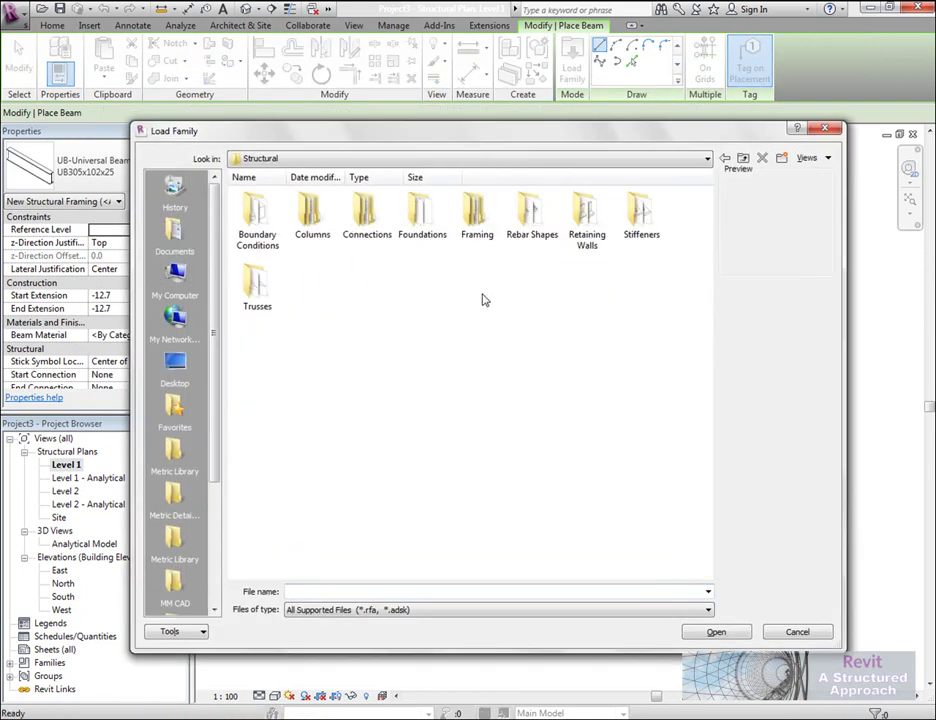
{"action": "double_click", "coordinate": [477, 212]}
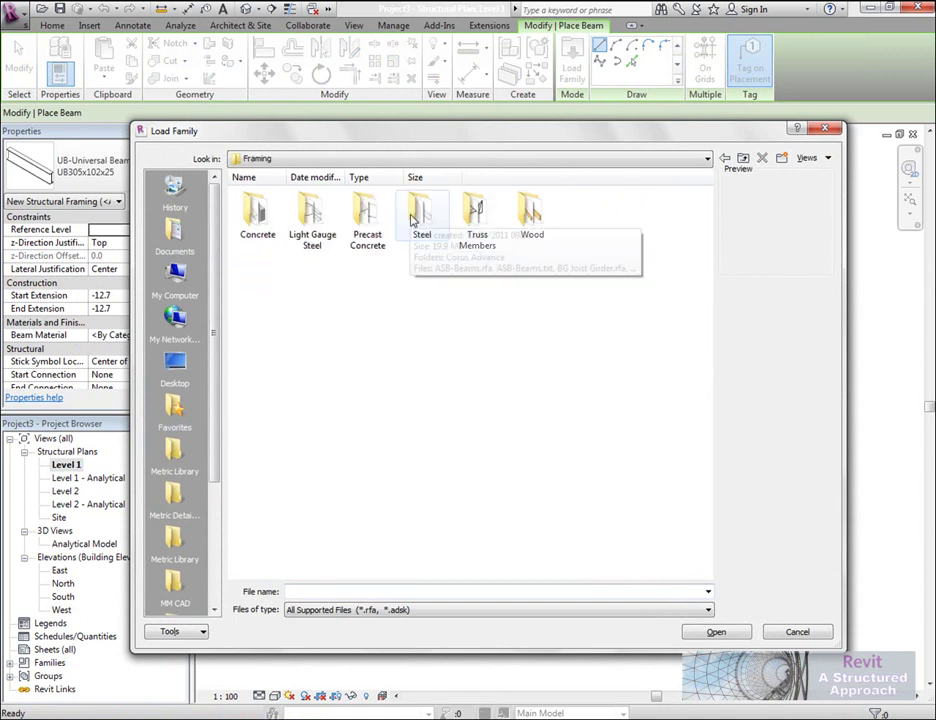
{"action": "double_click", "coordinate": [421, 212]}
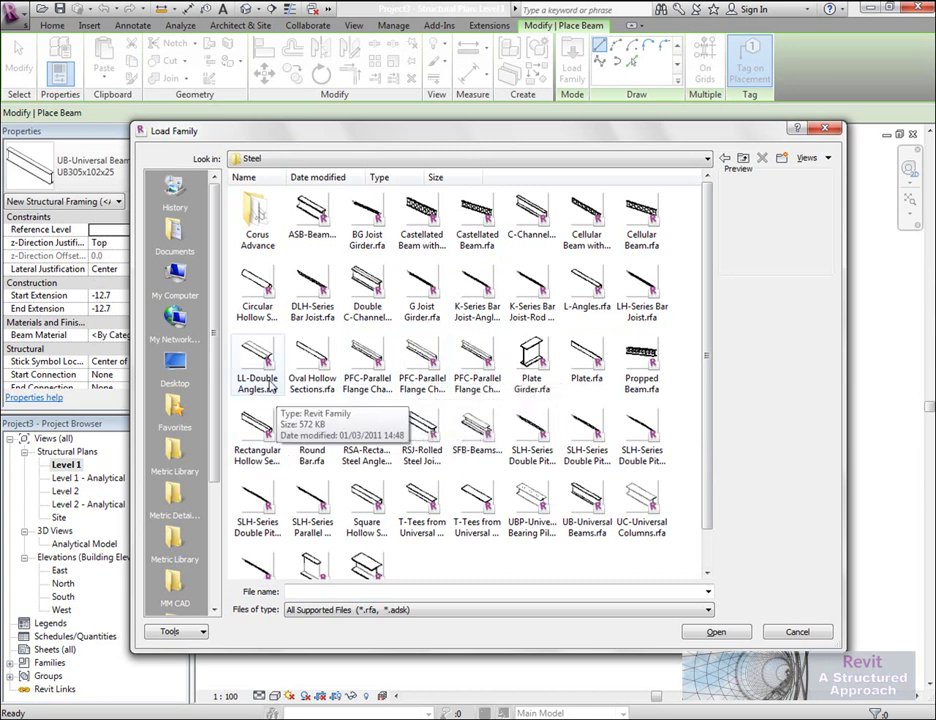
{"action": "left_click", "coordinate": [586, 290]}
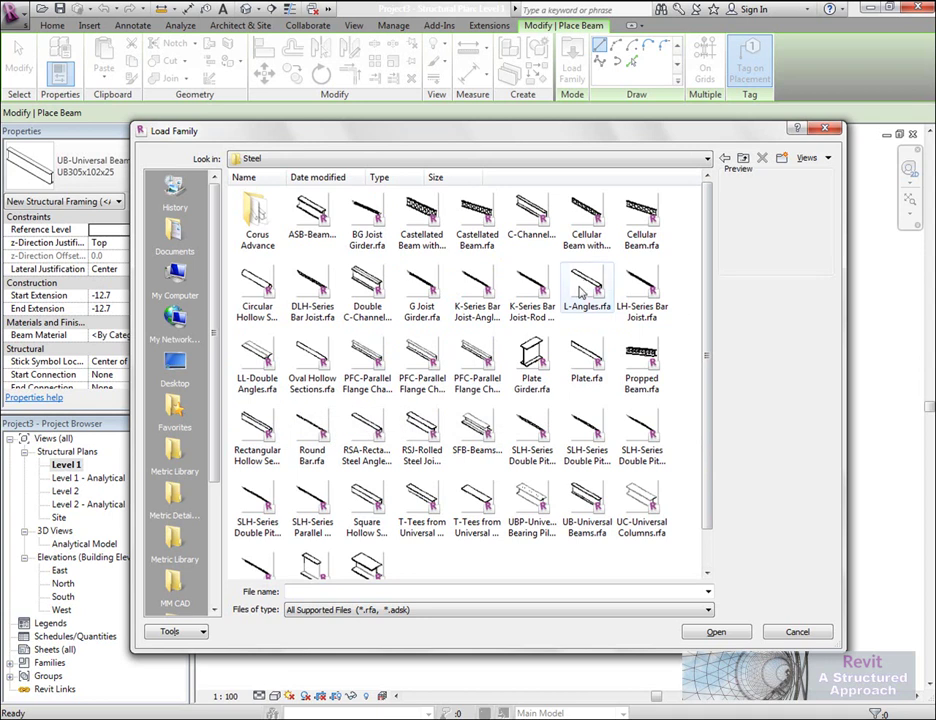
Load the L-Angles family with only the L150x150x10 type.
{"action": "left_click", "coordinate": [728, 637]}
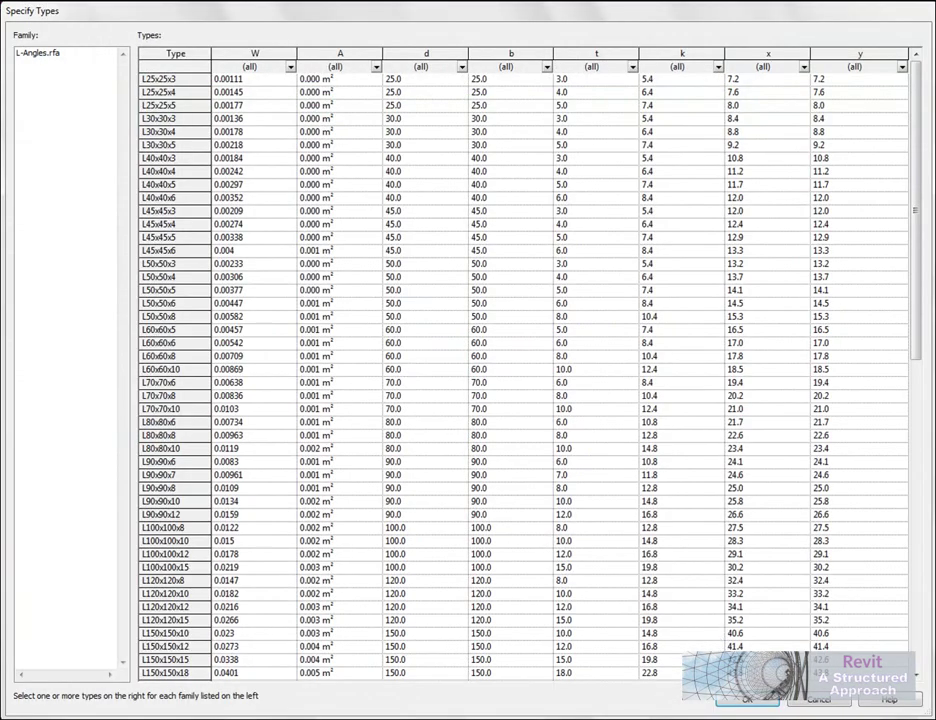
{"action": "left_click_drag", "start_coordinate": [917, 317], "coordinate": [924, 370]}
{"action": "left_click", "coordinate": [201, 477]}
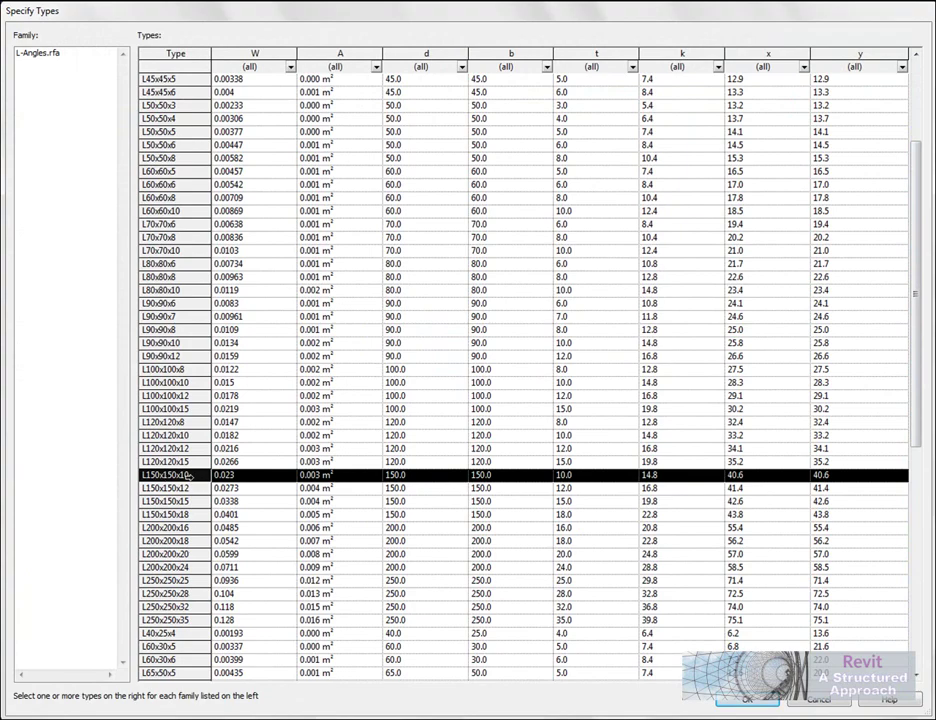
{"action": "key", "text": "Return"}
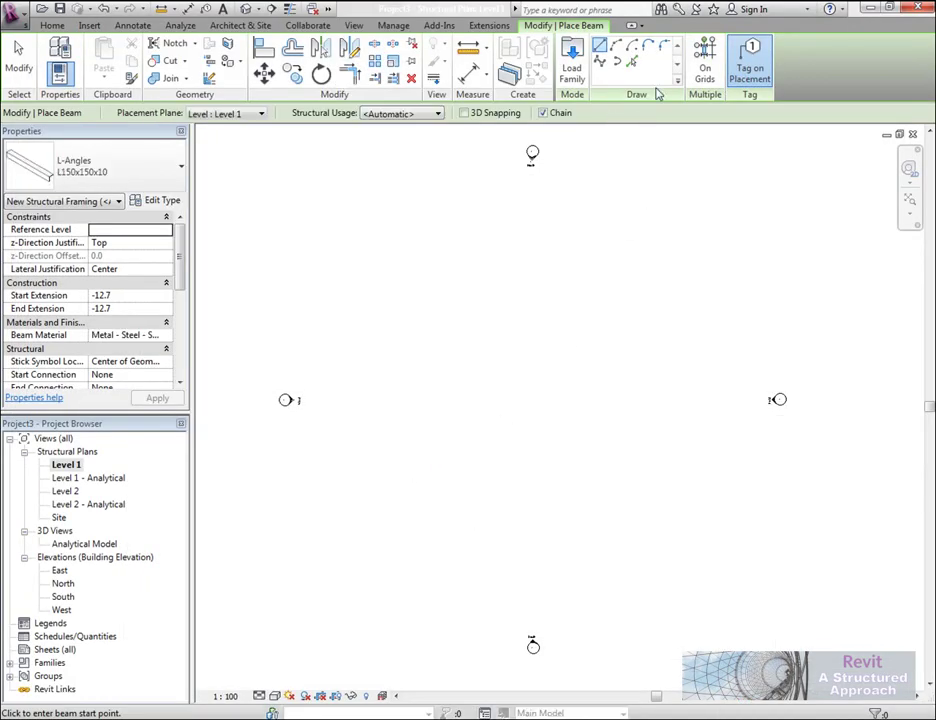
{"action": "key", "text": "Escape"}
{"action": "key", "text": "Escape"}
Draw a short vertical reference plane in the plan.
{"action": "left_click", "coordinate": [871, 61]}
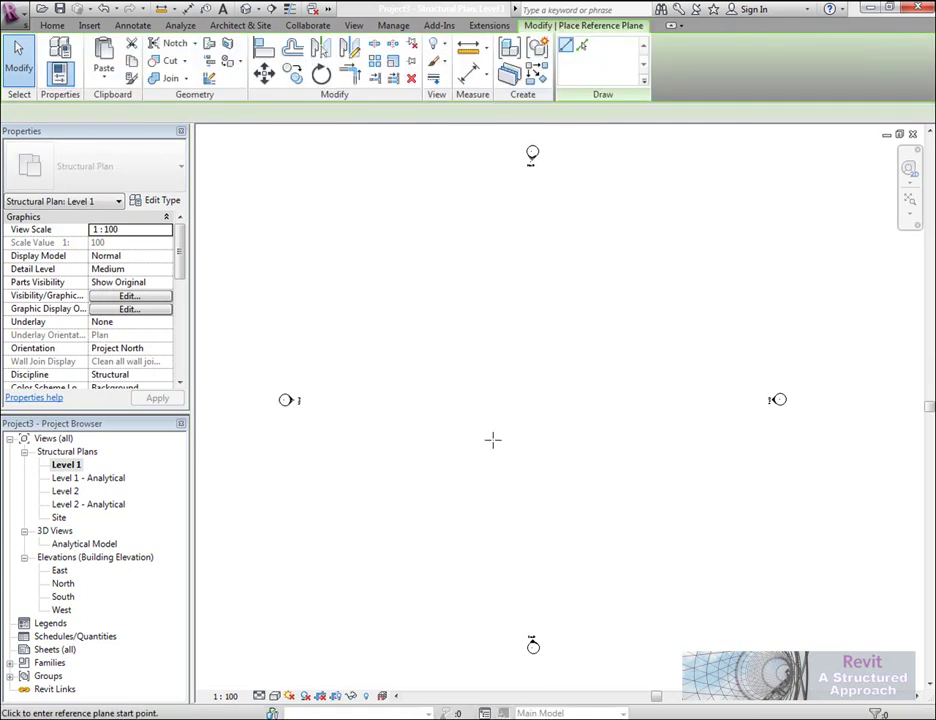
{"action": "left_click", "coordinate": [493, 440]}
{"action": "left_click", "coordinate": [493, 373]}
{"action": "scroll", "coordinate": [490, 405], "scroll_direction": "up", "scroll_amount": 5}
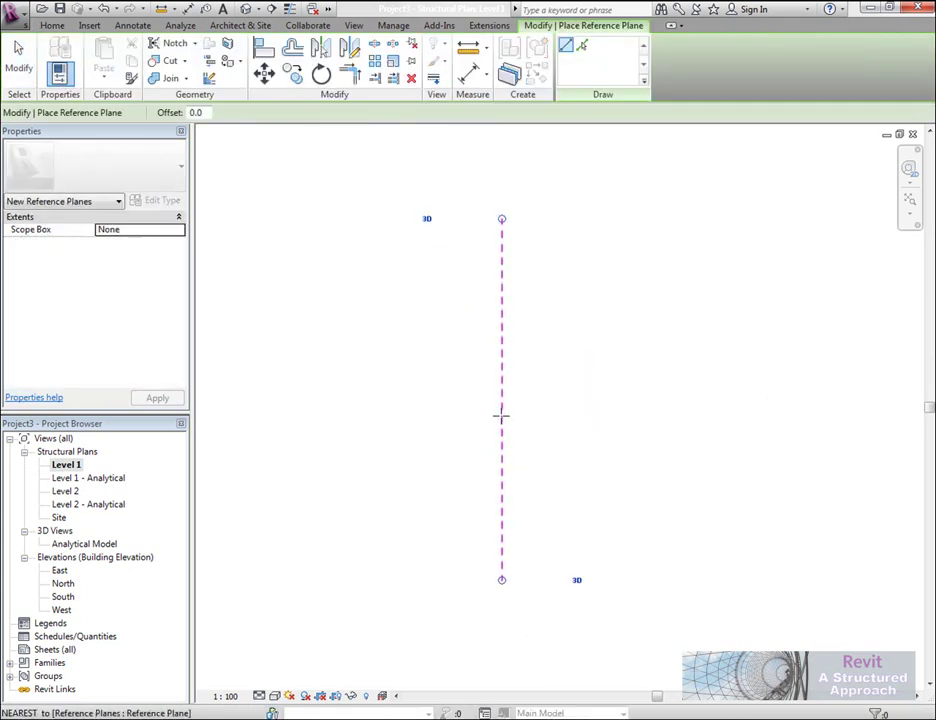
Place an L150x150x10 beam along the reference plane.
{"action": "left_click", "coordinate": [52, 25]}
{"action": "left_click", "coordinate": [52, 55]}
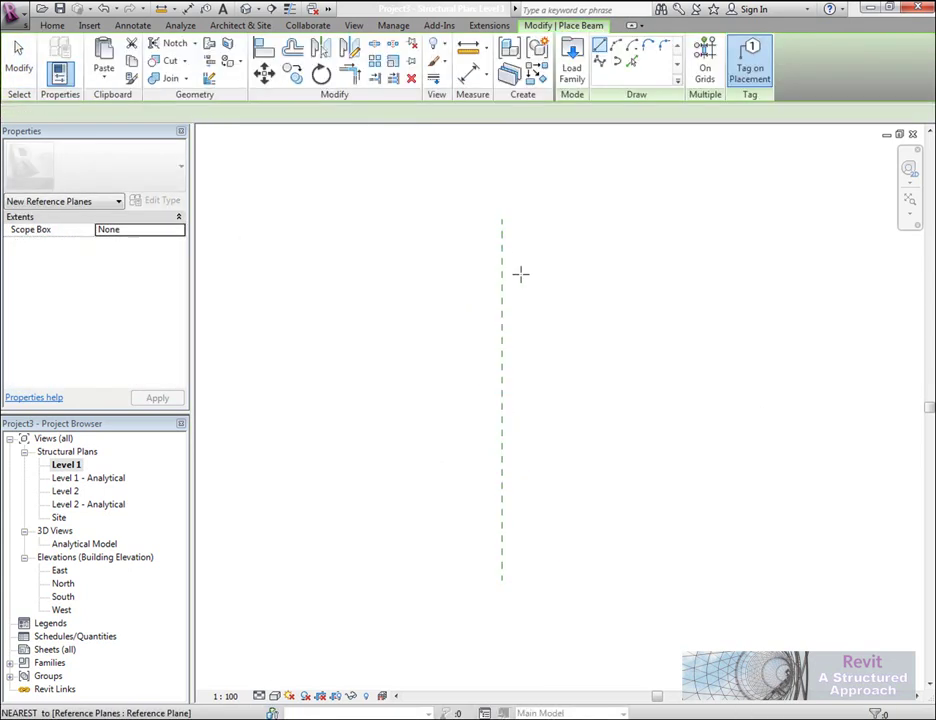
{"action": "left_click", "coordinate": [502, 579]}
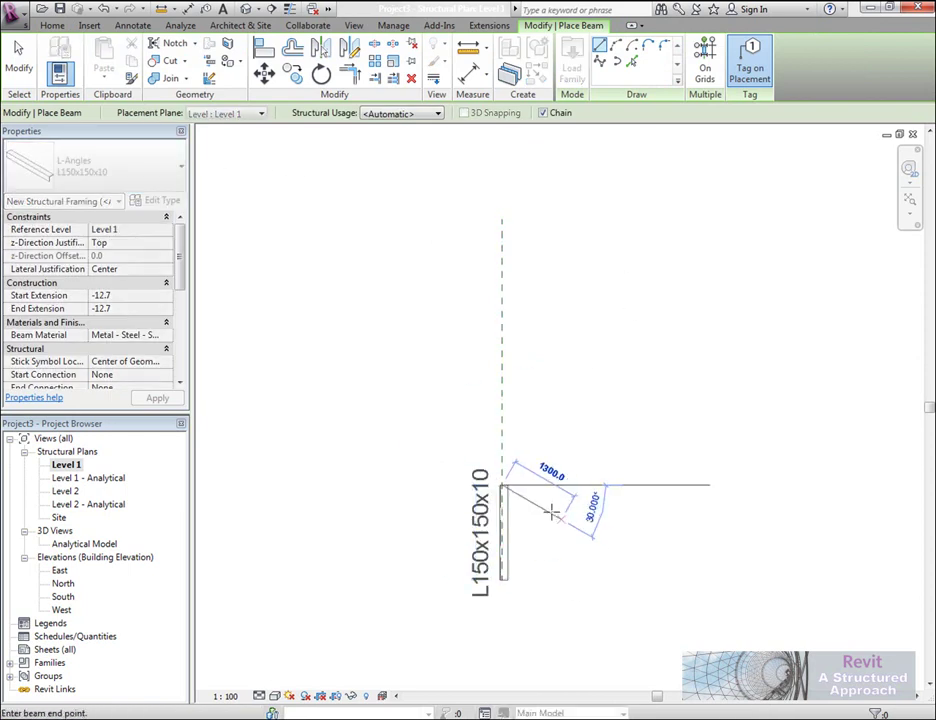
{"action": "scroll", "coordinate": [510, 585], "scroll_direction": "up", "scroll_amount": 5}
{"action": "key", "text": "Escape"}
{"action": "key", "text": "Escape"}
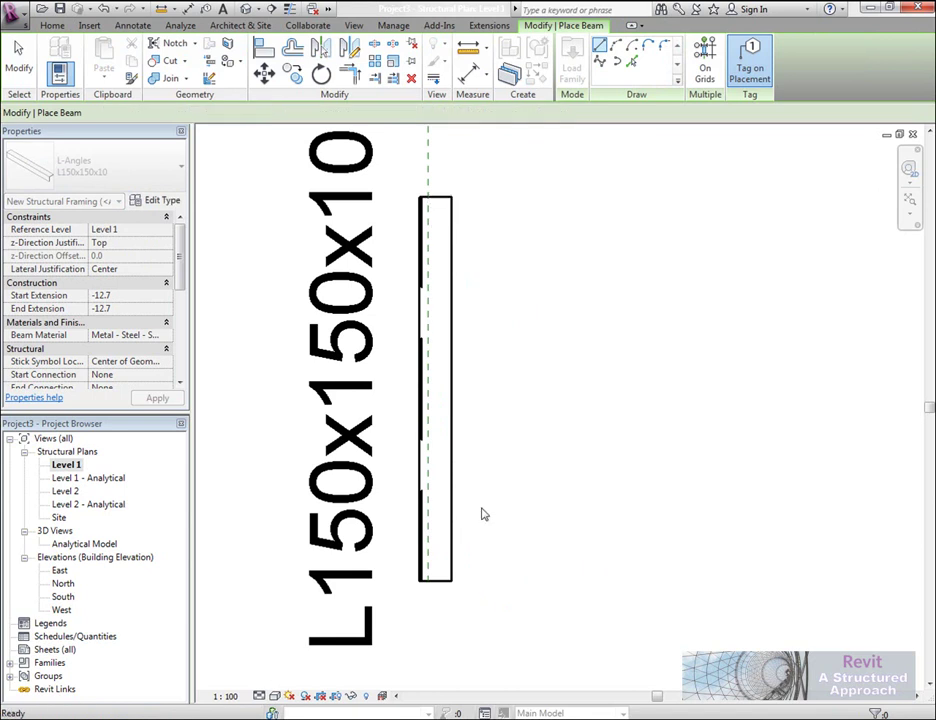
Select the placed angle beam and open its L-Angles family for editing.
{"action": "left_click", "coordinate": [426, 179]}
{"action": "left_click", "coordinate": [478, 212]}
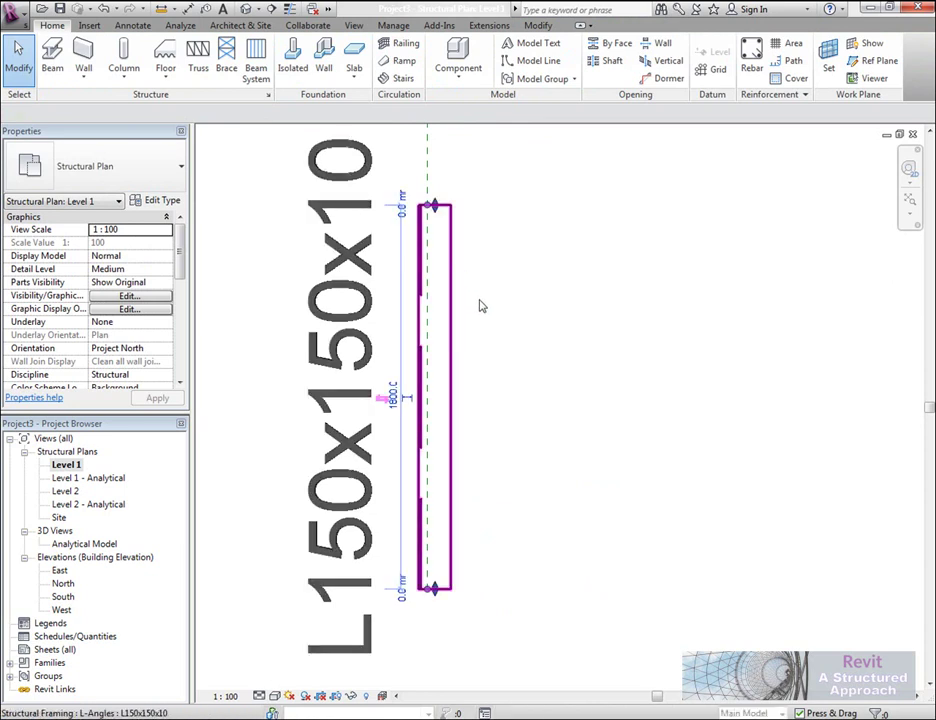
{"action": "left_click", "coordinate": [455, 274]}
{"action": "scroll", "coordinate": [478, 290], "scroll_direction": "down", "scroll_amount": 2}
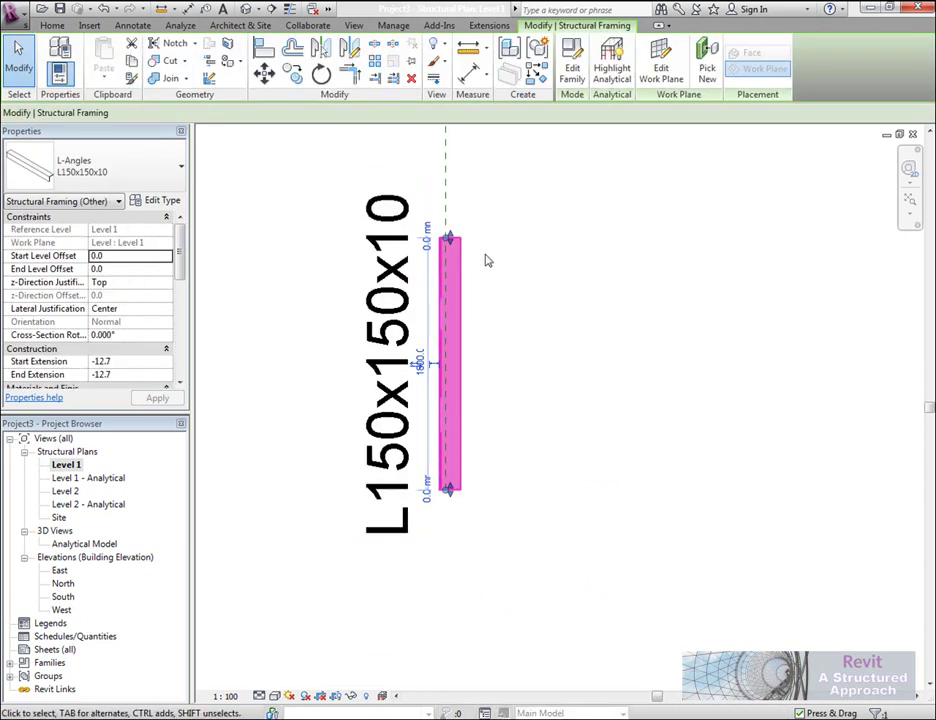
{"action": "left_click", "coordinate": [572, 68]}
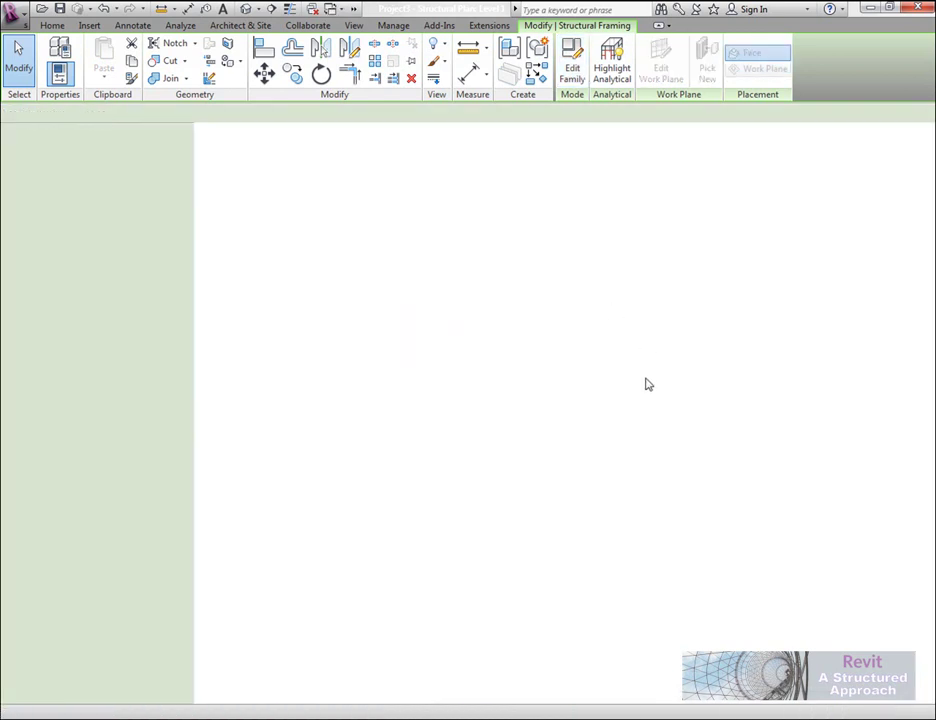
Select the angle's sweep in 3-D and enter Edit Sweep mode.
{"action": "middle_click_drag", "start_coordinate": [527, 502], "coordinate": [479, 449], "text": "shift"}
{"action": "scroll", "coordinate": [740, 510], "scroll_direction": "up", "scroll_amount": 4}
{"action": "scroll", "coordinate": [700, 500], "scroll_direction": "up", "scroll_amount": 2}
{"action": "left_click", "coordinate": [688, 482]}
{"action": "scroll", "coordinate": [688, 482], "scroll_direction": "down", "scroll_amount": 3}
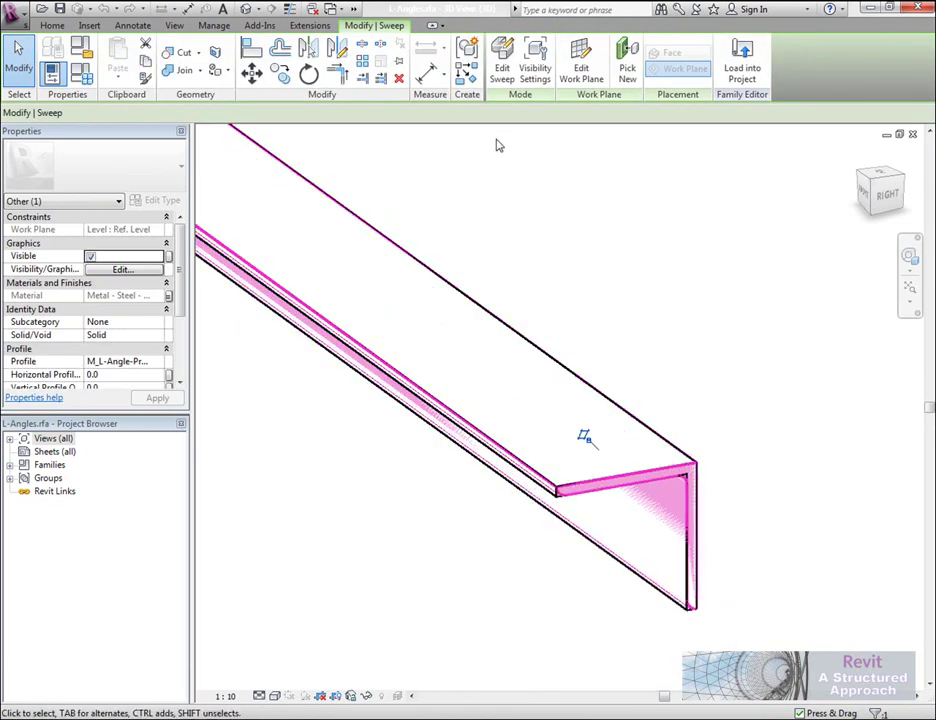
{"action": "left_click", "coordinate": [502, 62]}
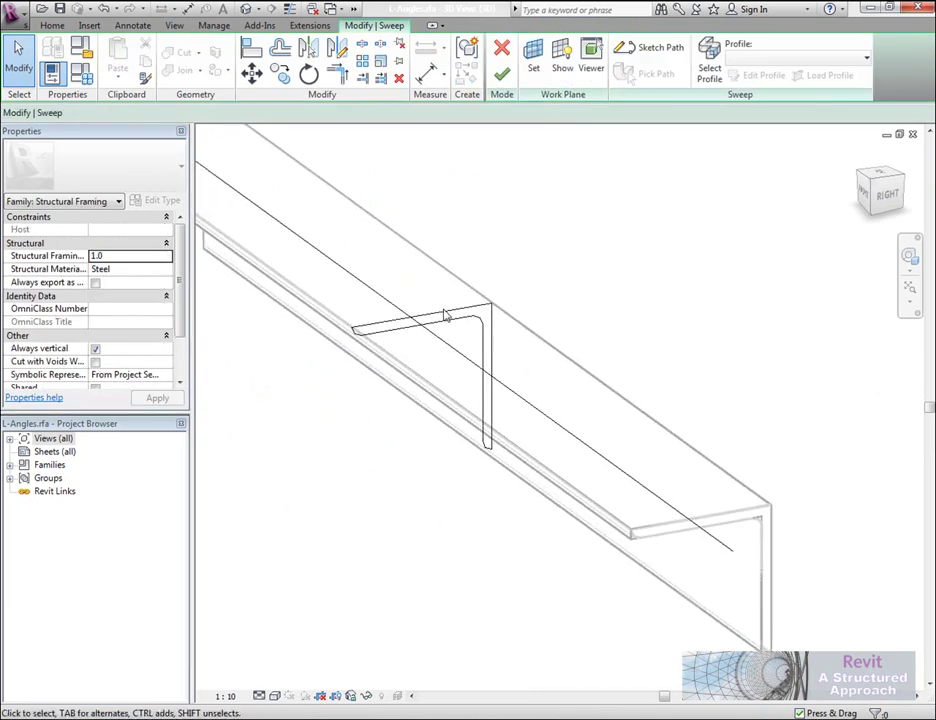
Find M_L-Angle-Profile-Fine under the family's loaded profiles and bring up its options.
{"action": "left_click", "coordinate": [450, 318]}
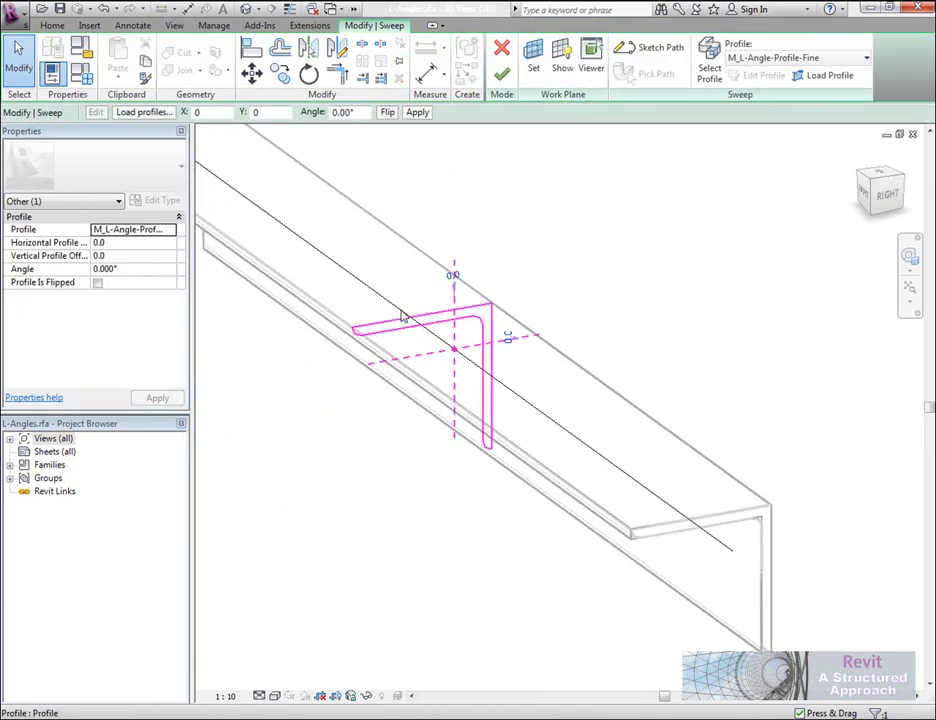
{"action": "left_click", "coordinate": [639, 290]}
{"action": "left_click", "coordinate": [10, 465]}
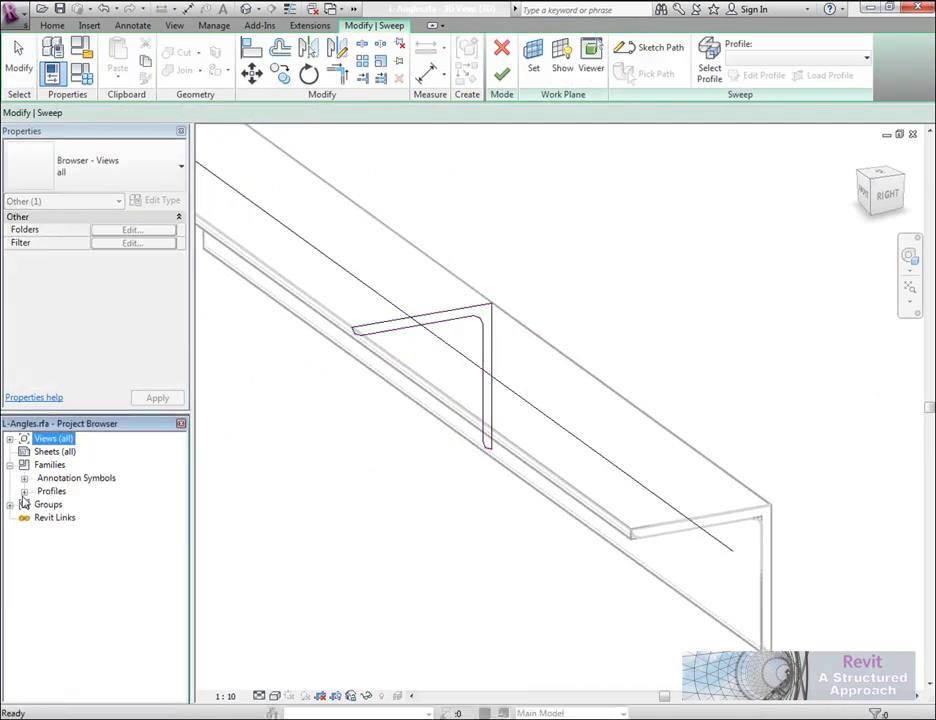
{"action": "left_click", "coordinate": [24, 491]}
{"action": "left_click", "coordinate": [100, 504]}
{"action": "right_click", "coordinate": [115, 507]}
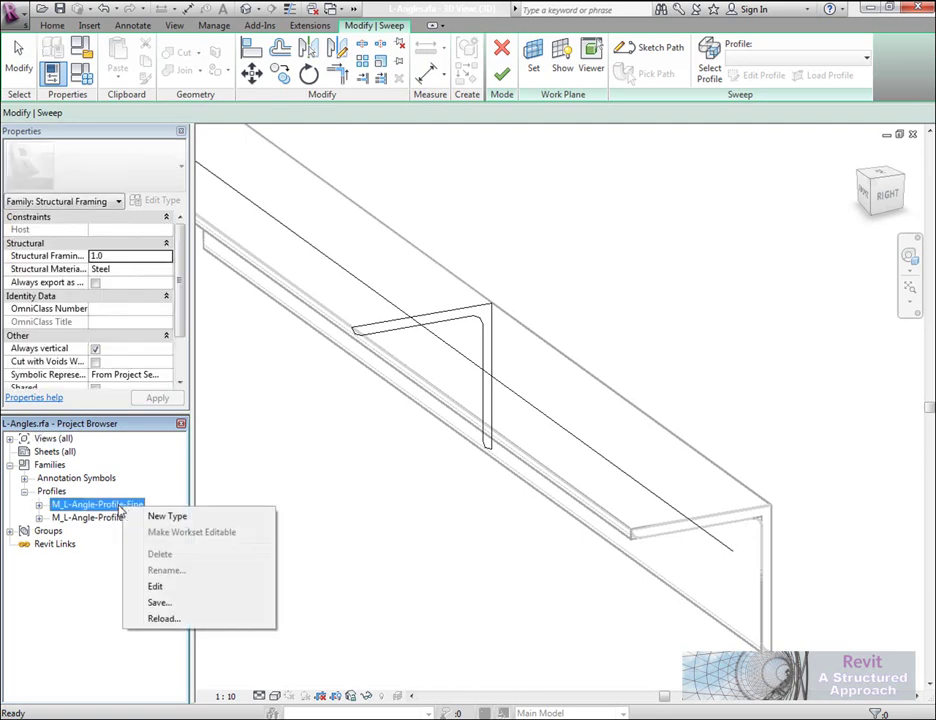
Edit M_L-Angle-Profile-Fine, enable annotation categories via VG, and check the x = 41 dimension.
{"action": "left_click", "coordinate": [170, 588]}
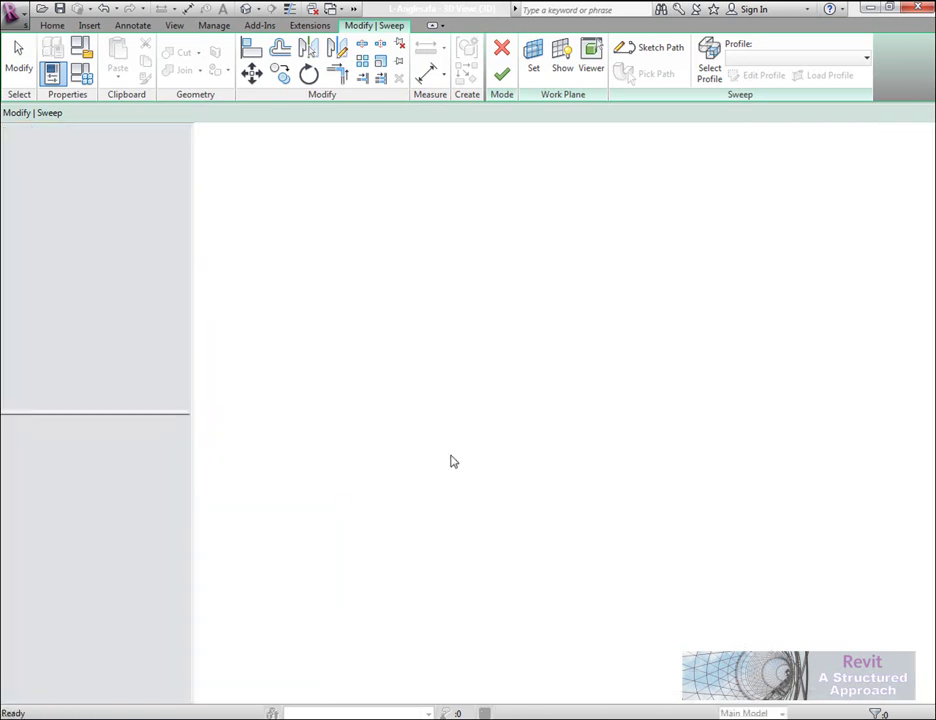
{"action": "scroll", "coordinate": [493, 432], "scroll_direction": "down", "scroll_amount": 1}
{"action": "key", "text": "v"}
{"action": "key", "text": "g"}
{"action": "left_click", "coordinate": [326, 221]}
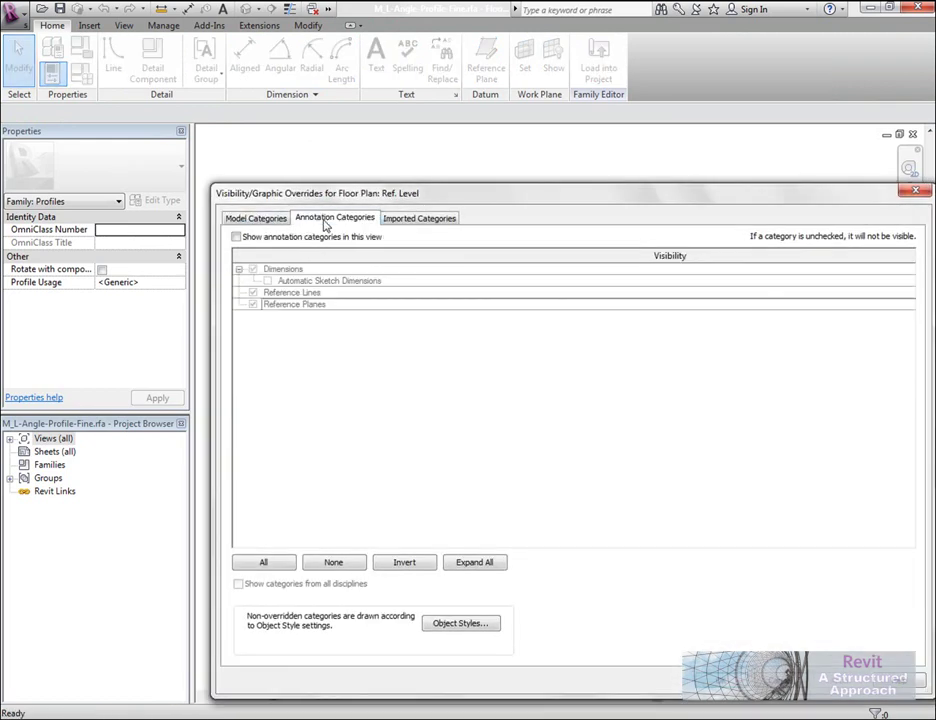
{"action": "left_click", "coordinate": [236, 237]}
{"action": "key", "text": "Return"}
{"action": "scroll", "coordinate": [543, 470], "scroll_direction": "down", "scroll_amount": 3}
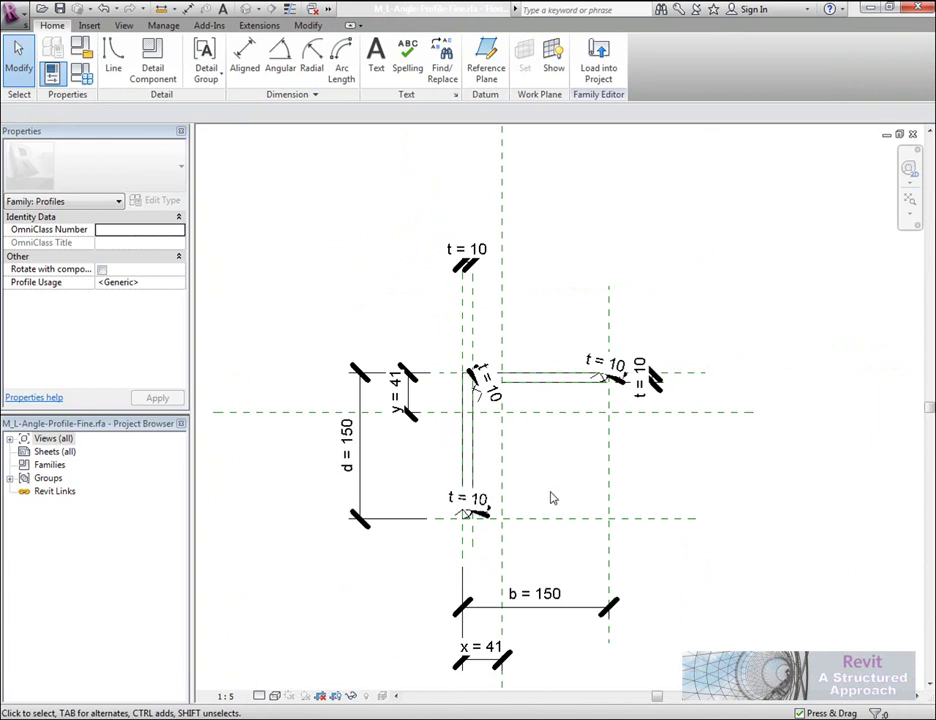
{"action": "left_click", "coordinate": [481, 658]}
{"action": "key", "text": "Escape"}
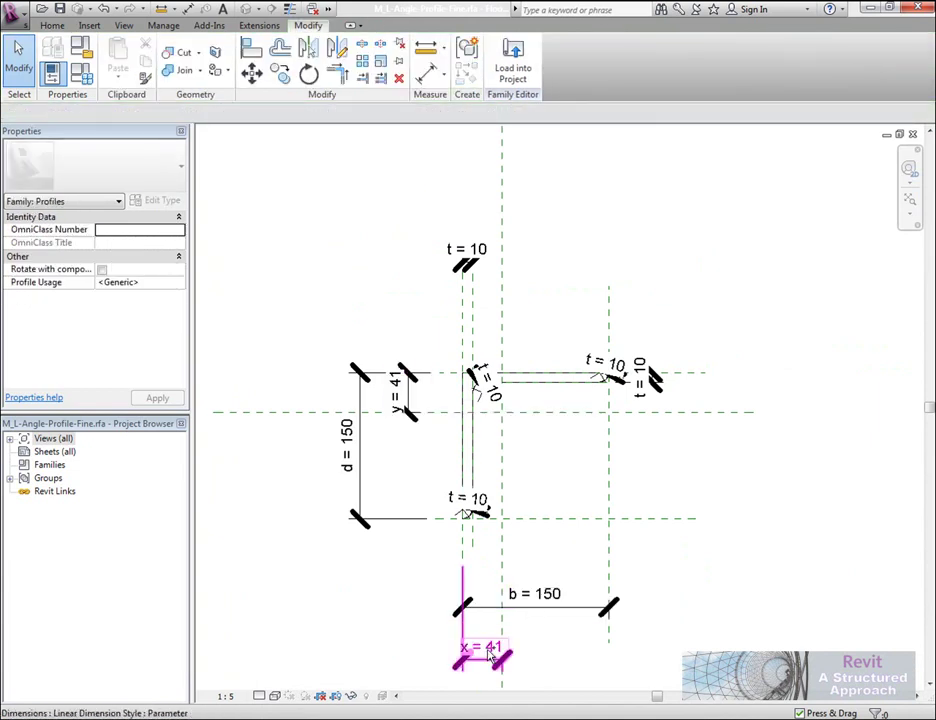
{"action": "middle_click_drag", "start_coordinate": [553, 451], "coordinate": [547, 444]}
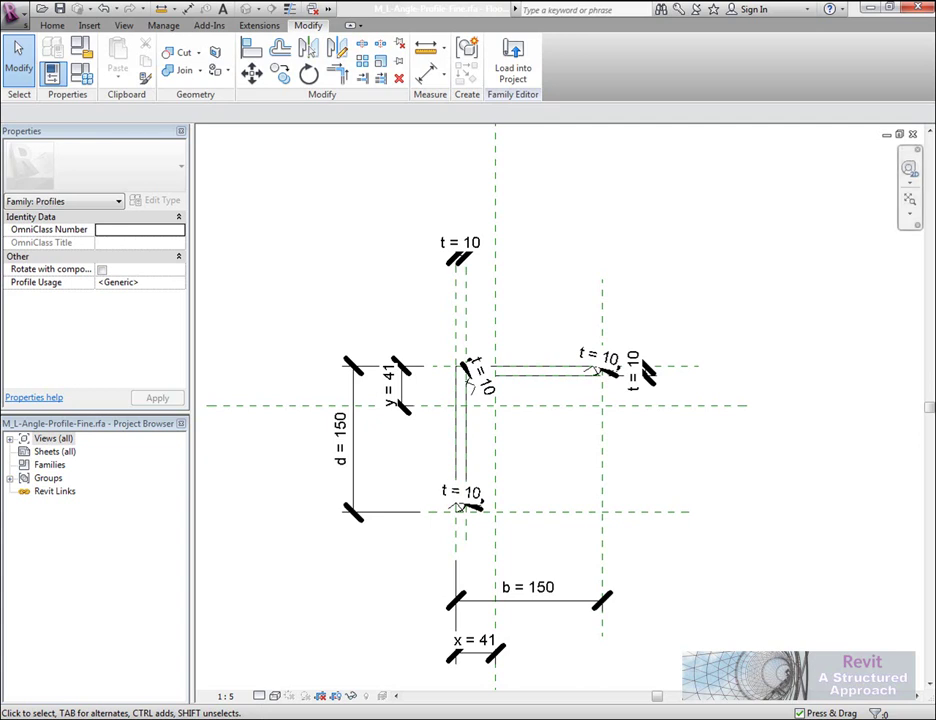
Close the profile and L-Angles family editors, answering both save prompts.
{"action": "left_click", "coordinate": [912, 134]}
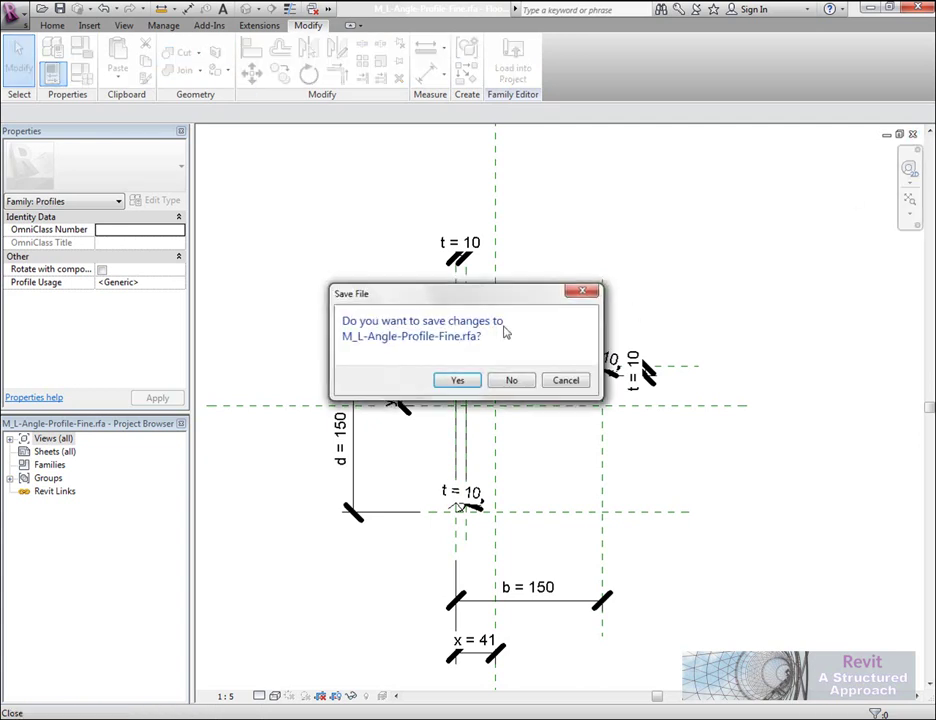
{"action": "left_click", "coordinate": [512, 381]}
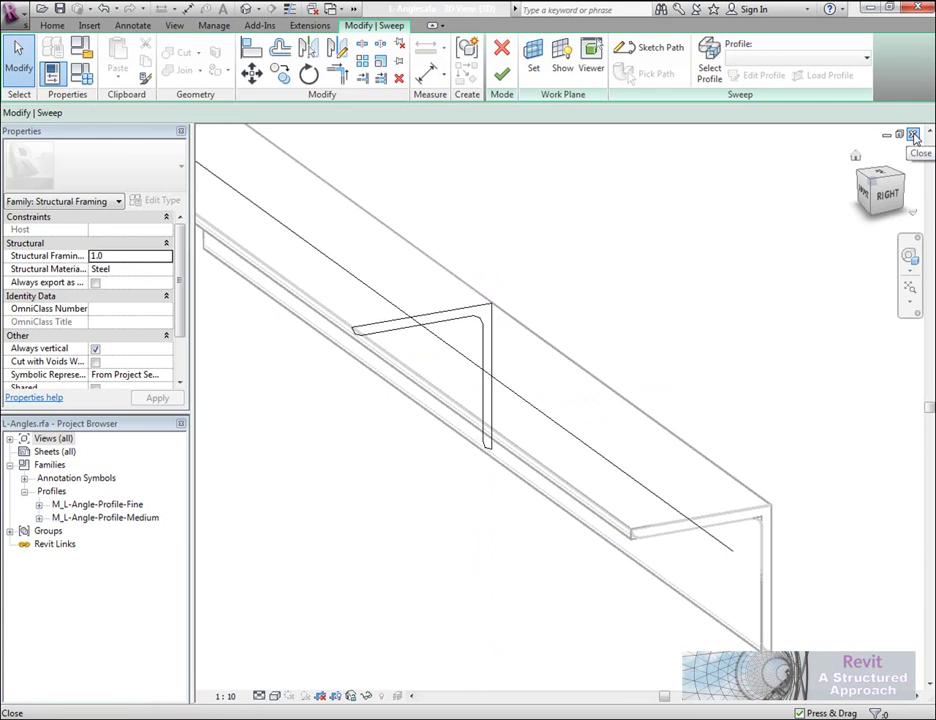
{"action": "left_click", "coordinate": [913, 137]}
{"action": "left_click", "coordinate": [516, 373]}
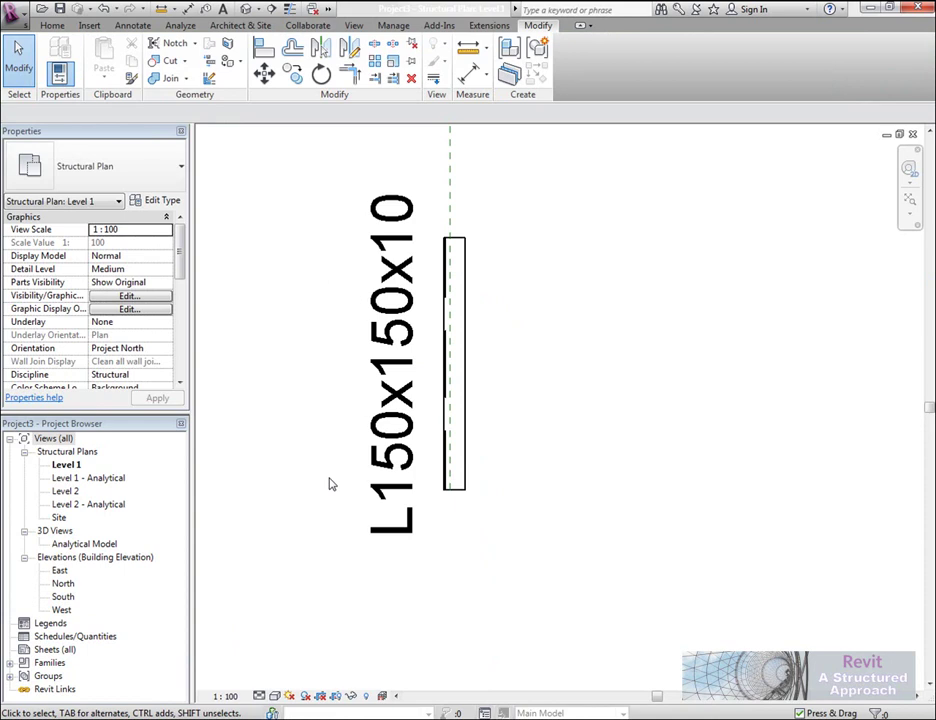
Launch Excel and bring up the Open dialog.
{"action": "key", "text": "super"}
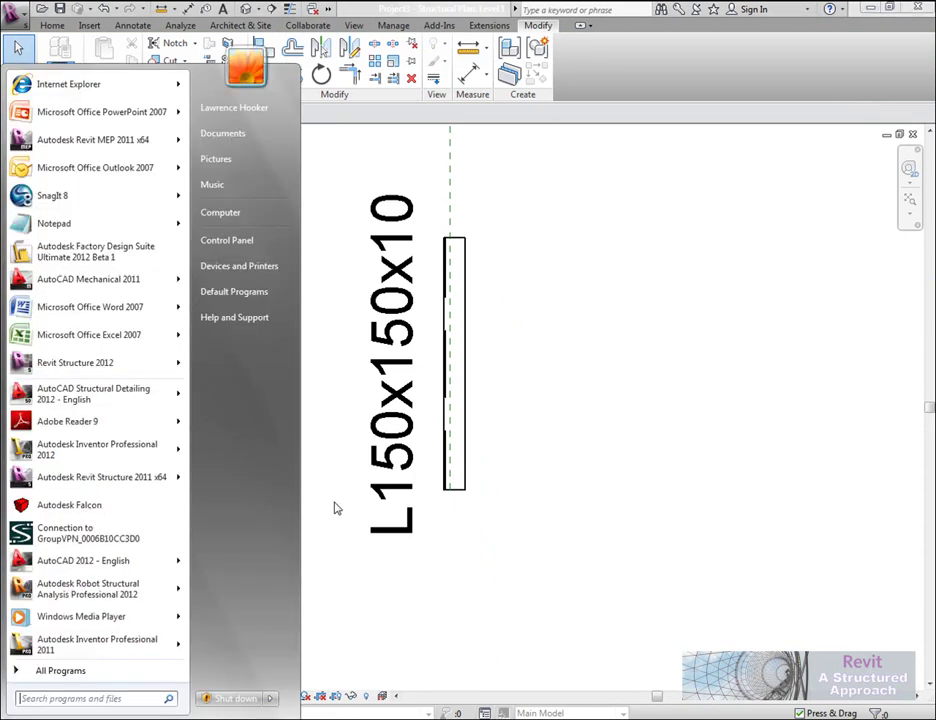
{"action": "left_click", "coordinate": [64, 699]}
{"action": "type", "text": "excel"}
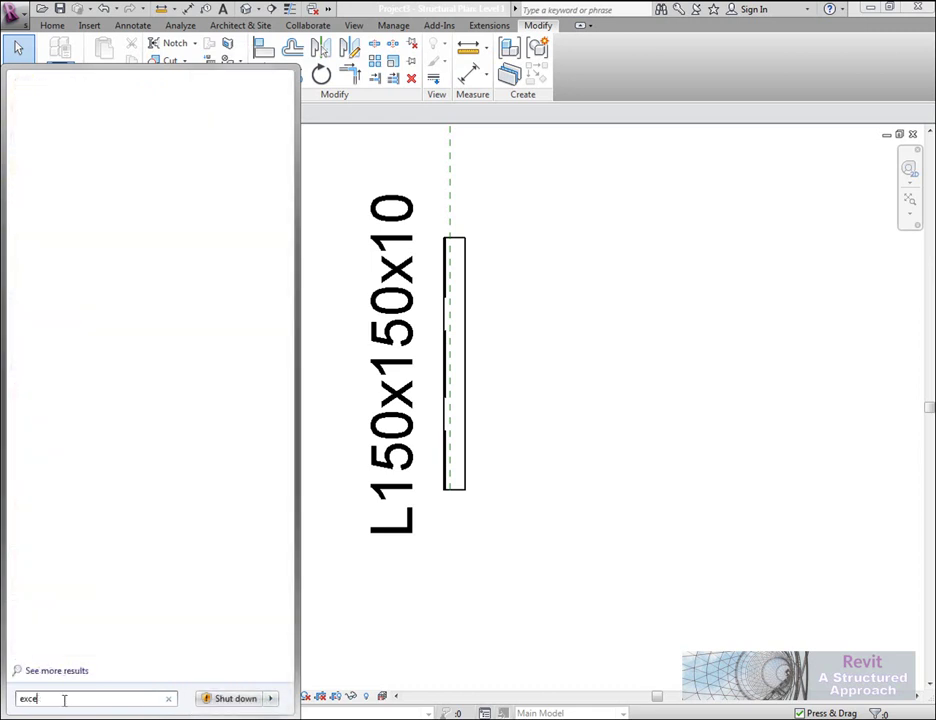
{"action": "key", "text": "Return"}
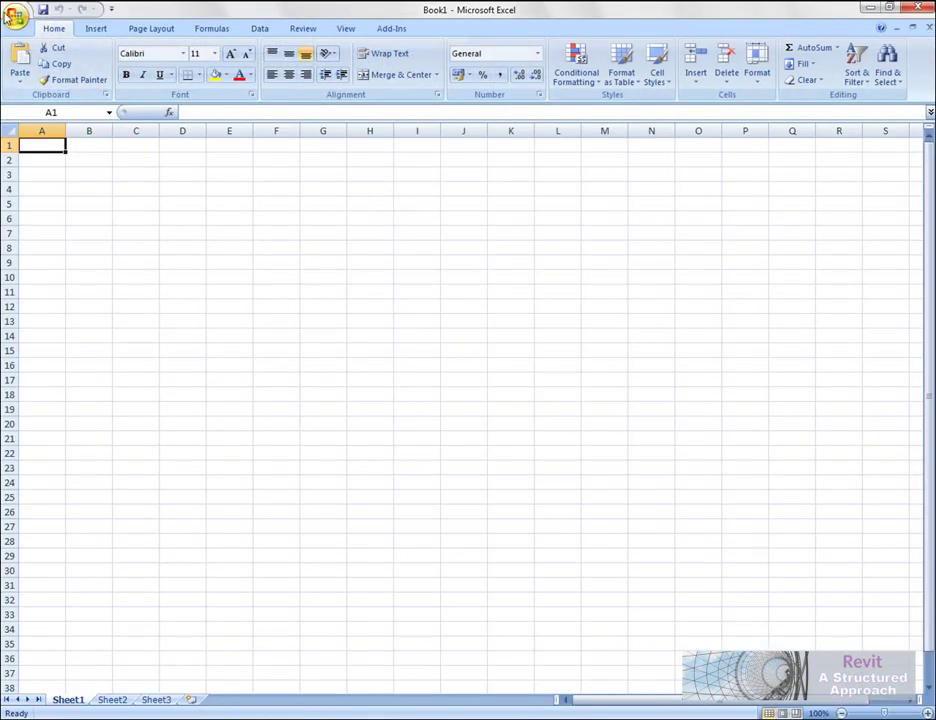
{"action": "left_click", "coordinate": [15, 16]}
{"action": "left_click", "coordinate": [45, 84]}
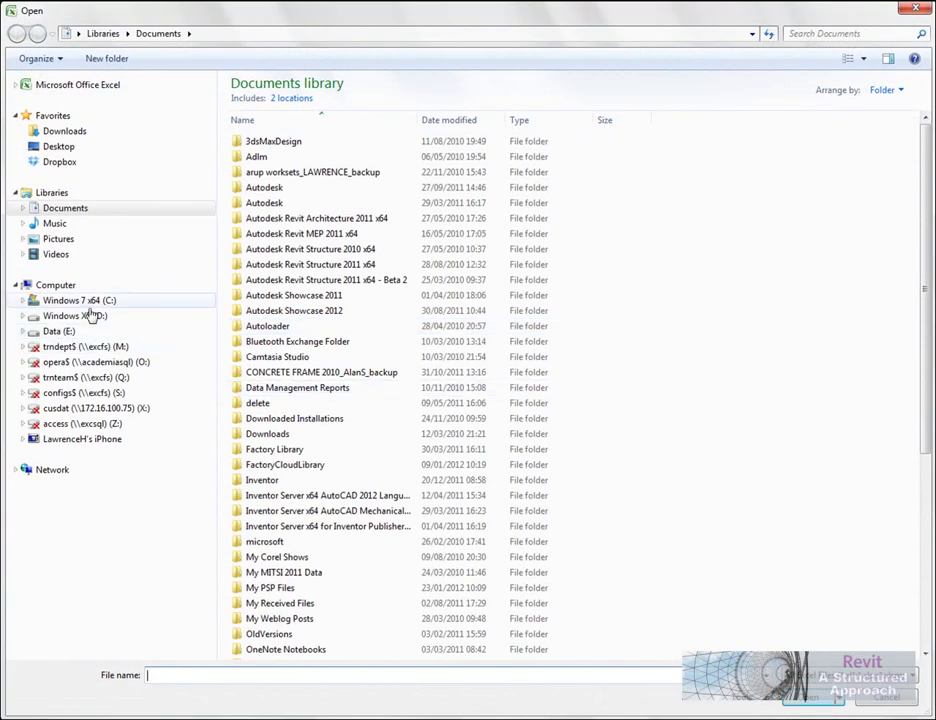
Browse to C:\ProgramData\Autodesk\RST 2012\Libraries\UK\Structural\Framing\Steel.
{"action": "left_click", "coordinate": [68, 301]}
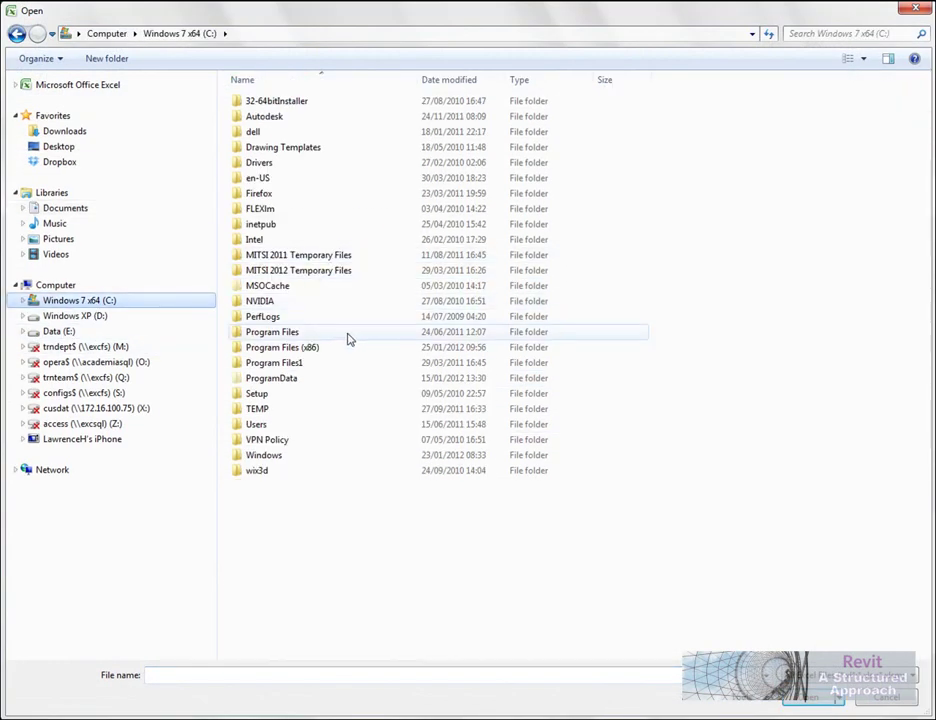
{"action": "double_click", "coordinate": [272, 383]}
{"action": "double_click", "coordinate": [284, 211]}
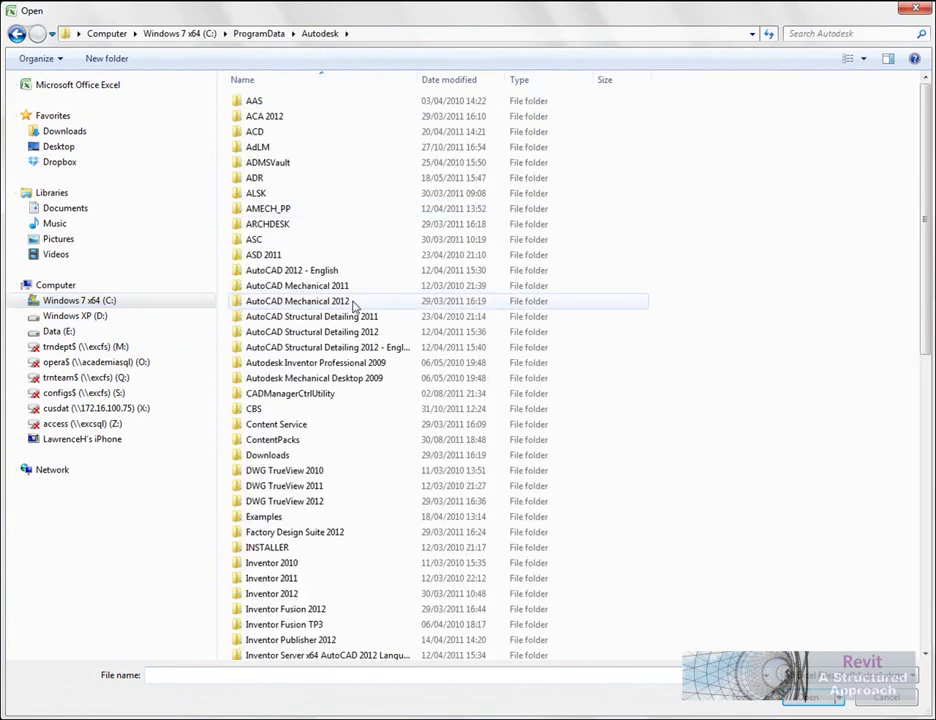
{"action": "scroll", "coordinate": [353, 260], "scroll_direction": "down", "scroll_amount": 12}
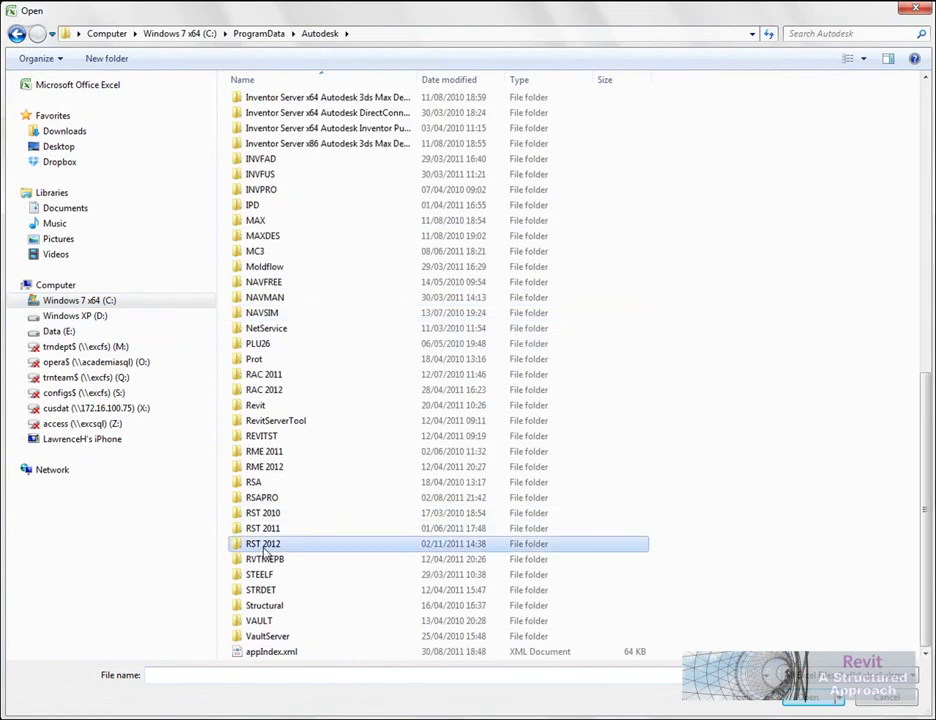
{"action": "double_click", "coordinate": [262, 545]}
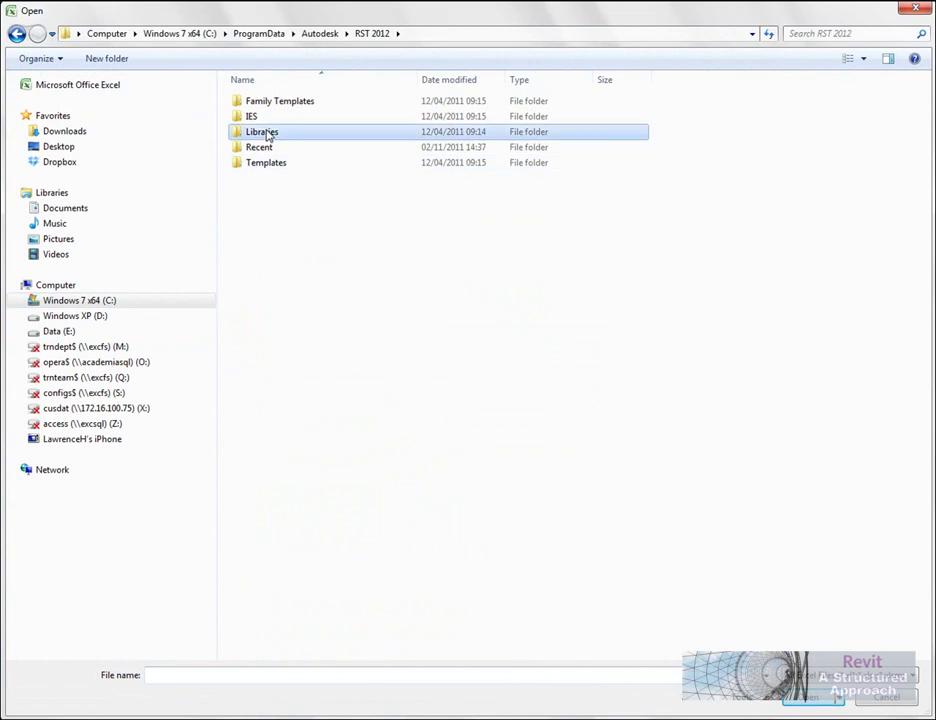
{"action": "double_click", "coordinate": [265, 132]}
{"action": "left_click", "coordinate": [250, 104]}
{"action": "double_click", "coordinate": [250, 104]}
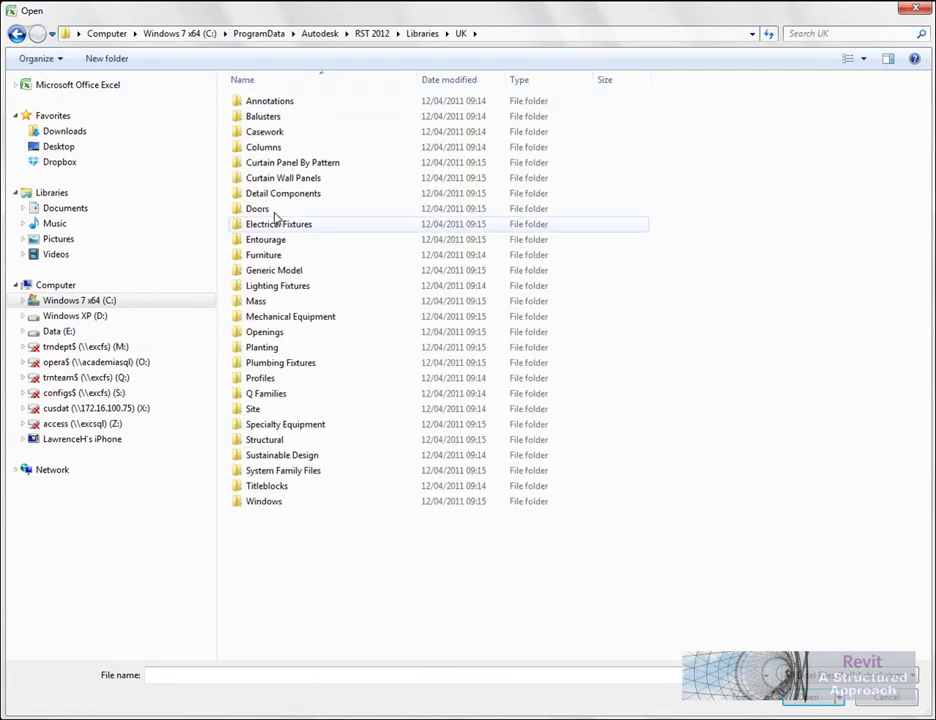
{"action": "double_click", "coordinate": [305, 443]}
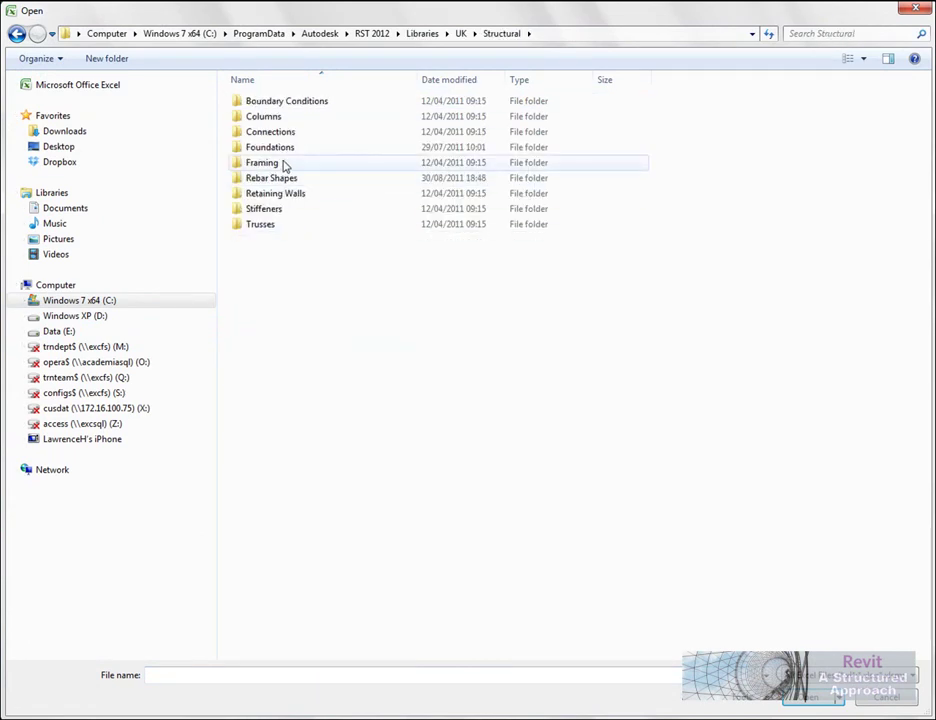
{"action": "double_click", "coordinate": [280, 163]}
{"action": "double_click", "coordinate": [269, 153]}
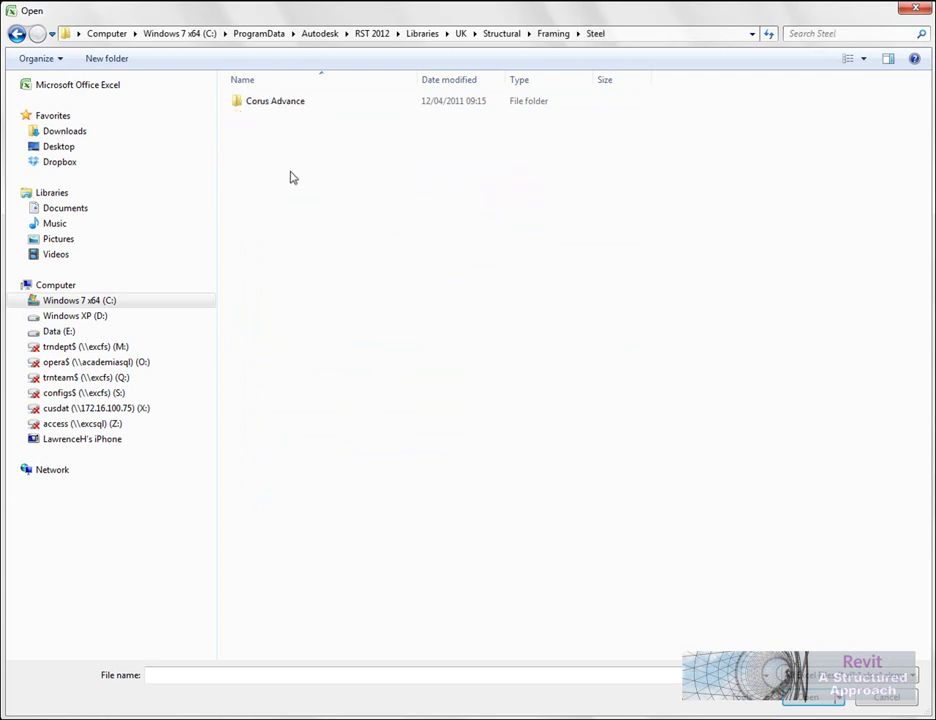
Show All Files and select L-Angles.txt.
{"action": "left_click", "coordinate": [855, 675]}
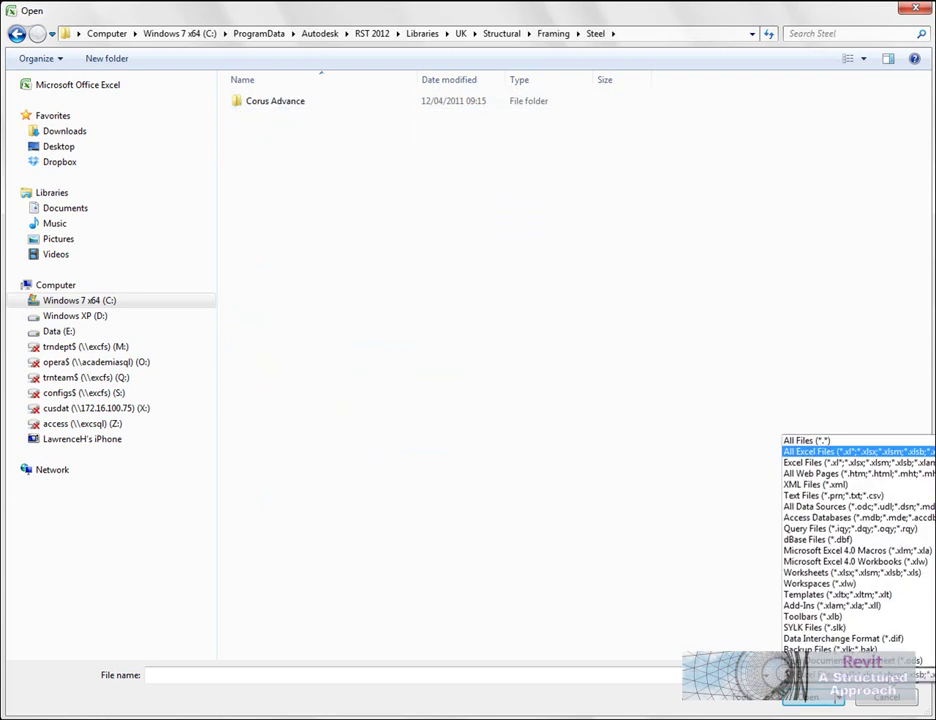
{"action": "left_click", "coordinate": [813, 452]}
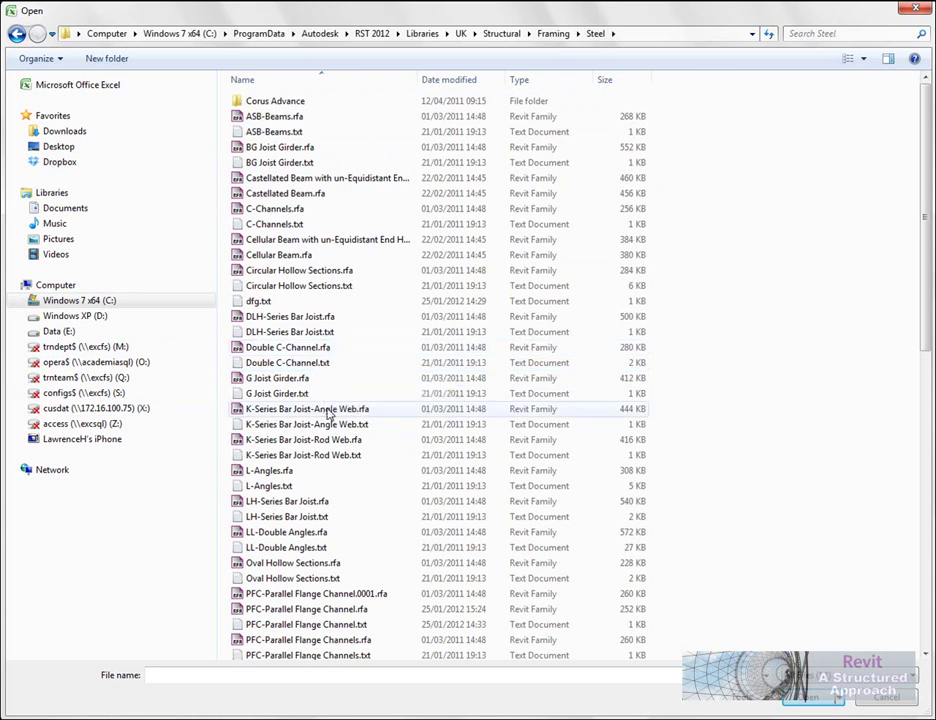
{"action": "left_click", "coordinate": [278, 487]}
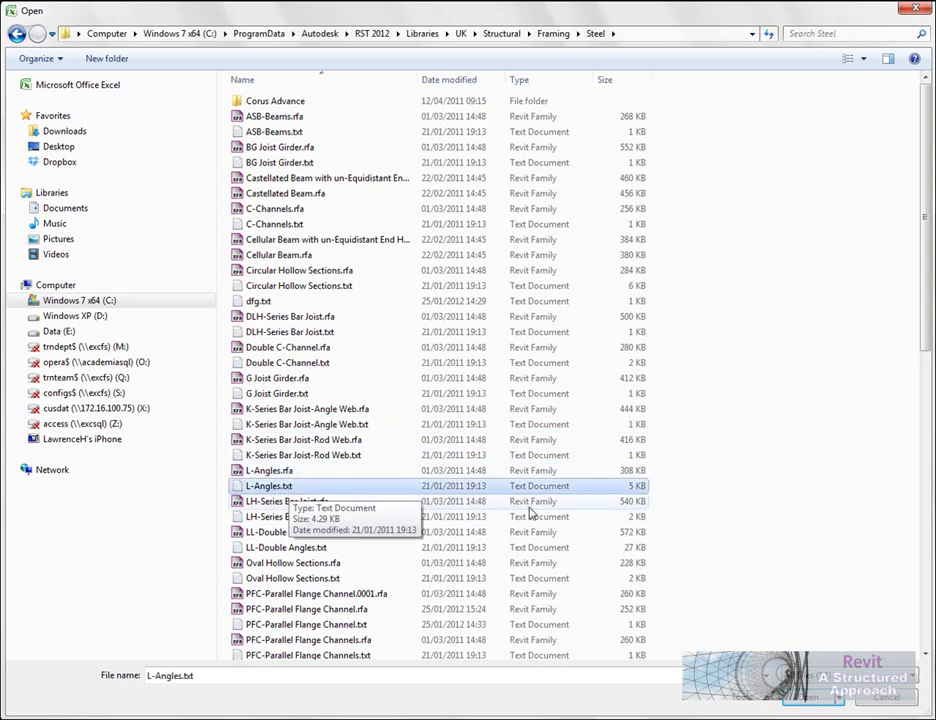
Import L-Angles.txt as delimited data split on commas instead of tabs.
{"action": "left_click", "coordinate": [813, 699]}
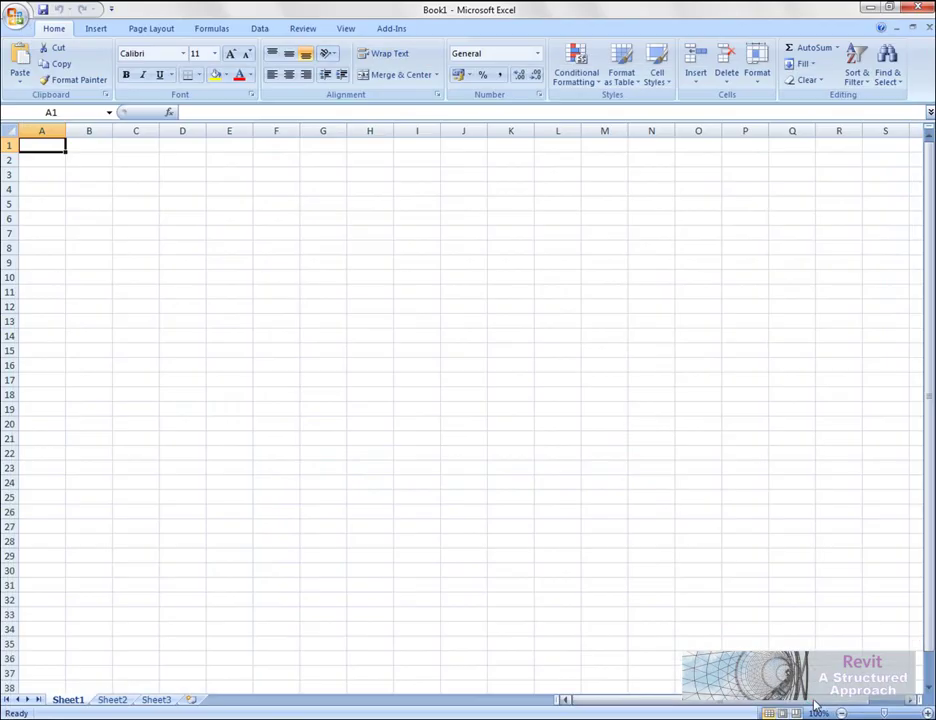
{"action": "left_click_drag", "start_coordinate": [612, 314], "coordinate": [415, 235]}
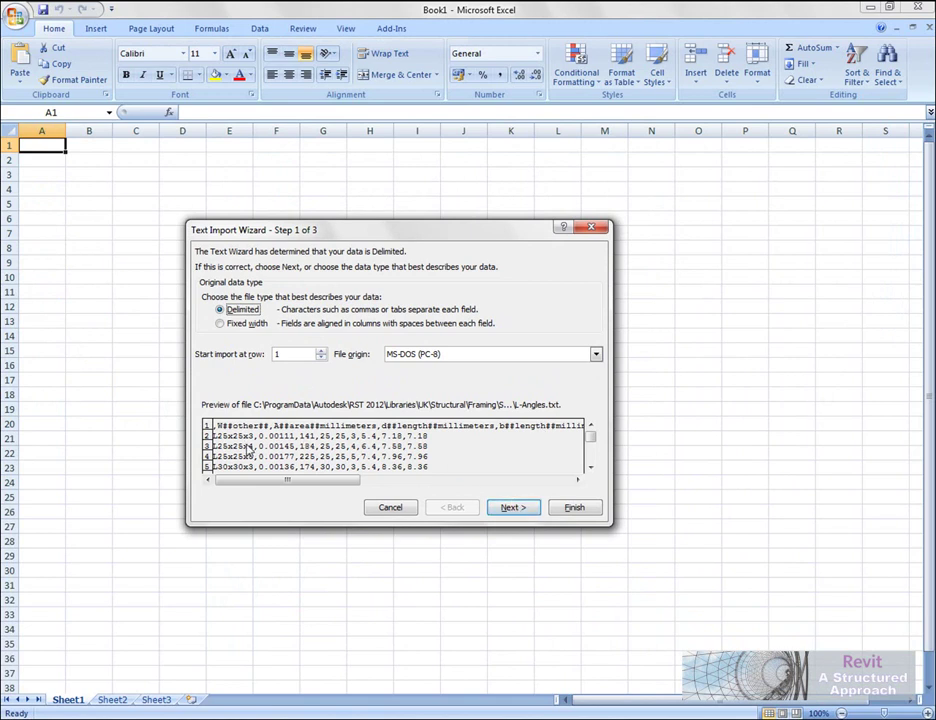
{"action": "left_click", "coordinate": [530, 508]}
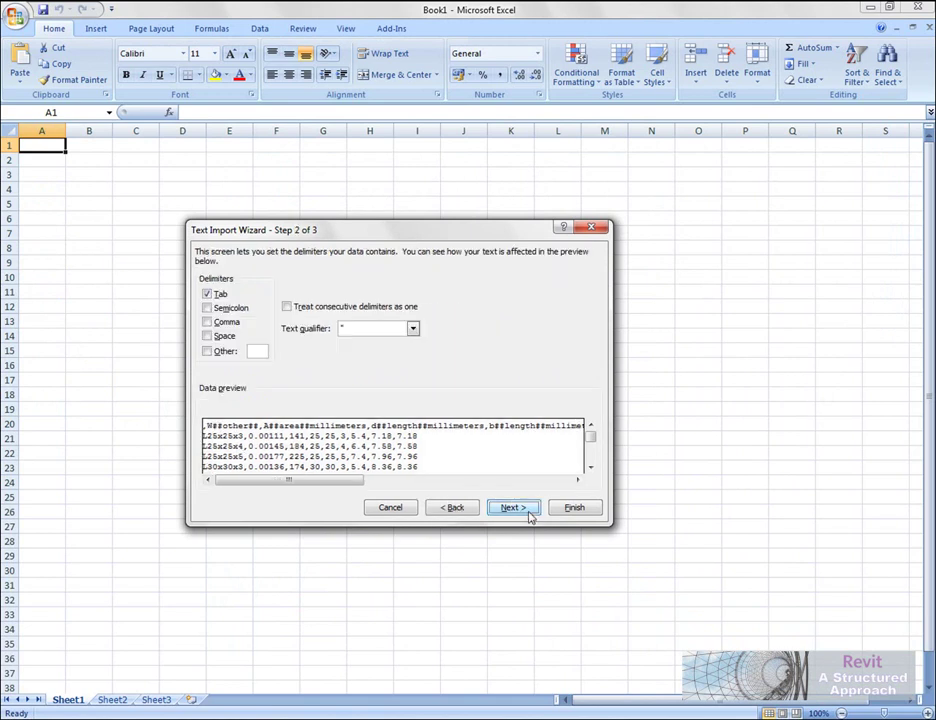
{"action": "left_click", "coordinate": [208, 295]}
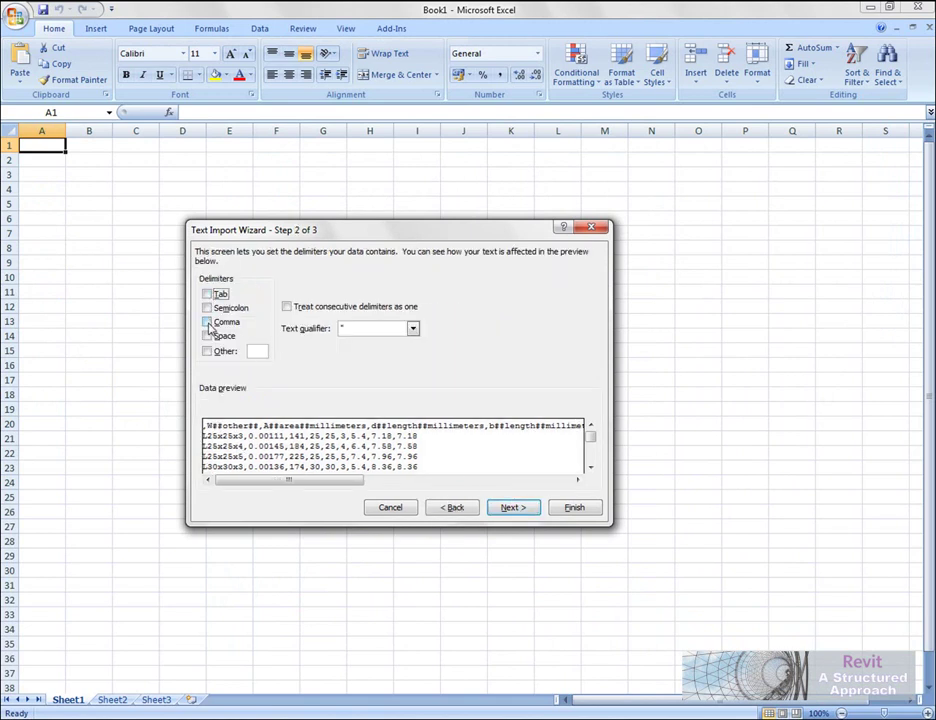
{"action": "left_click", "coordinate": [208, 322]}
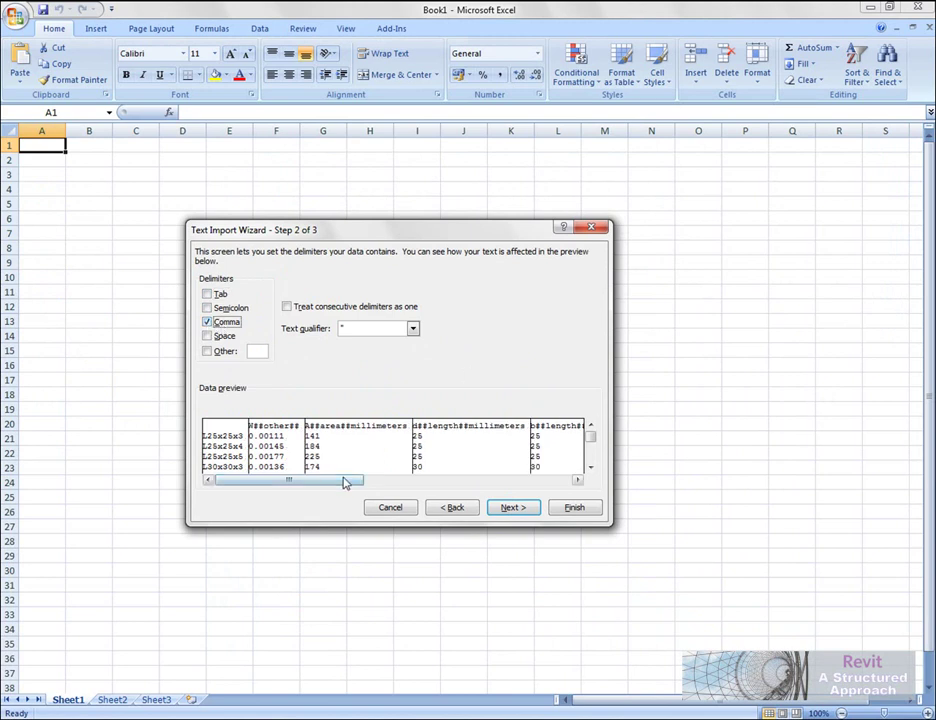
{"action": "left_click_drag", "start_coordinate": [290, 480], "coordinate": [253, 485]}
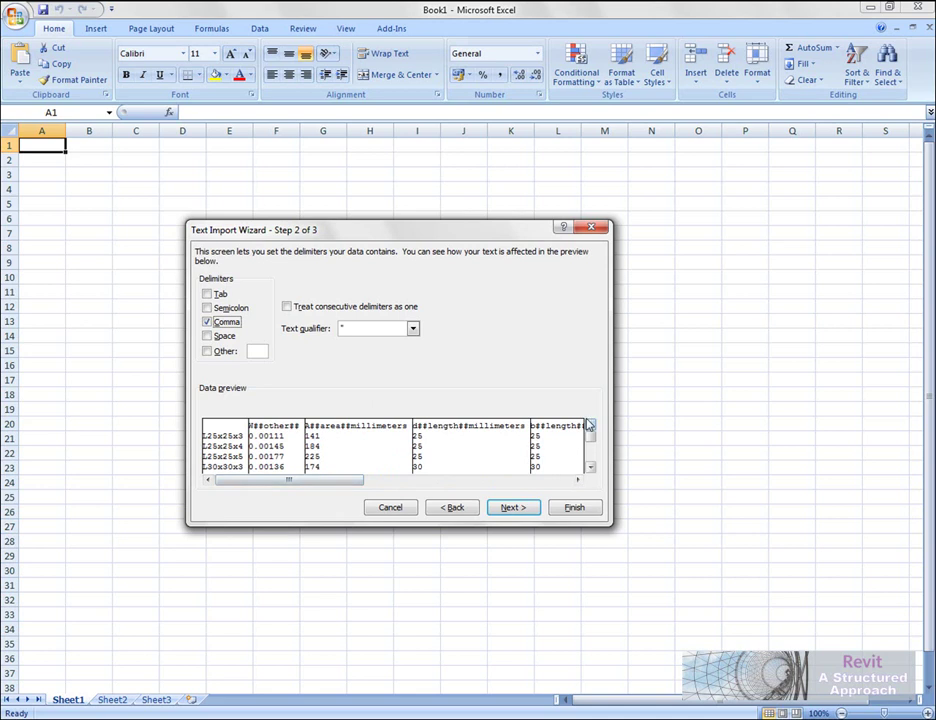
{"action": "left_click", "coordinate": [515, 508]}
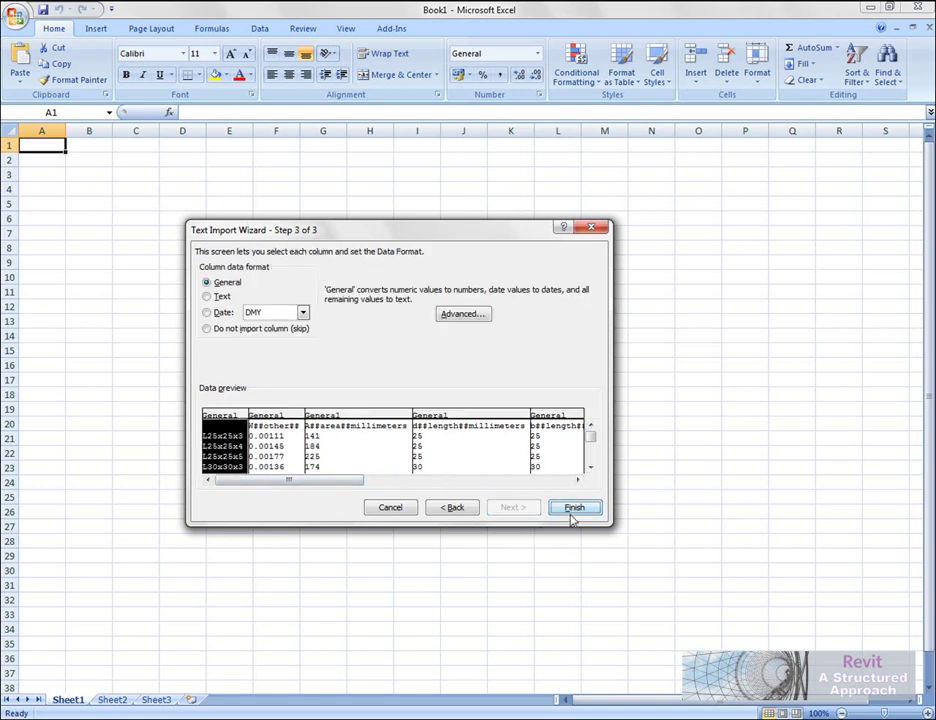
Finish the import and widen columns H and I to show their headers.
{"action": "left_click", "coordinate": [575, 509]}
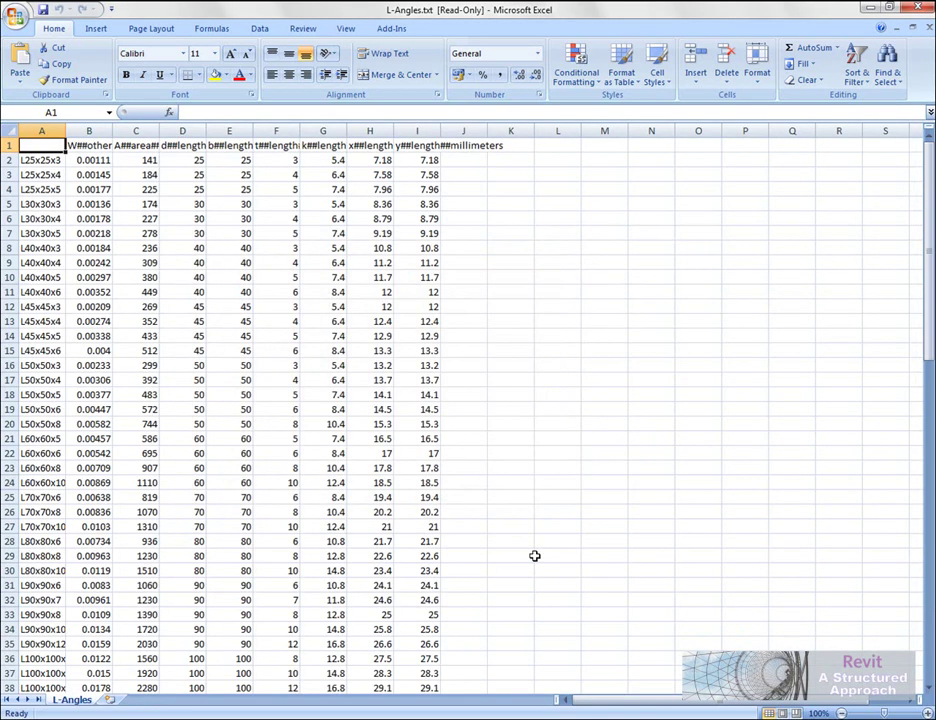
{"action": "left_click", "coordinate": [602, 393]}
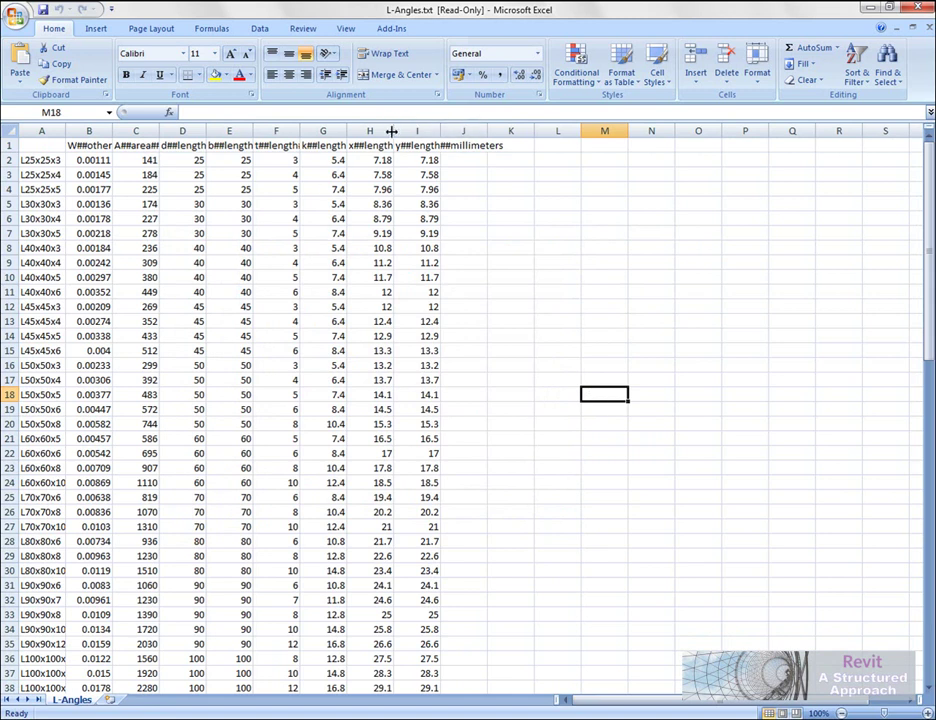
{"action": "left_click_drag", "start_coordinate": [393, 131], "coordinate": [663, 131]}
{"action": "left_click", "coordinate": [425, 160]}
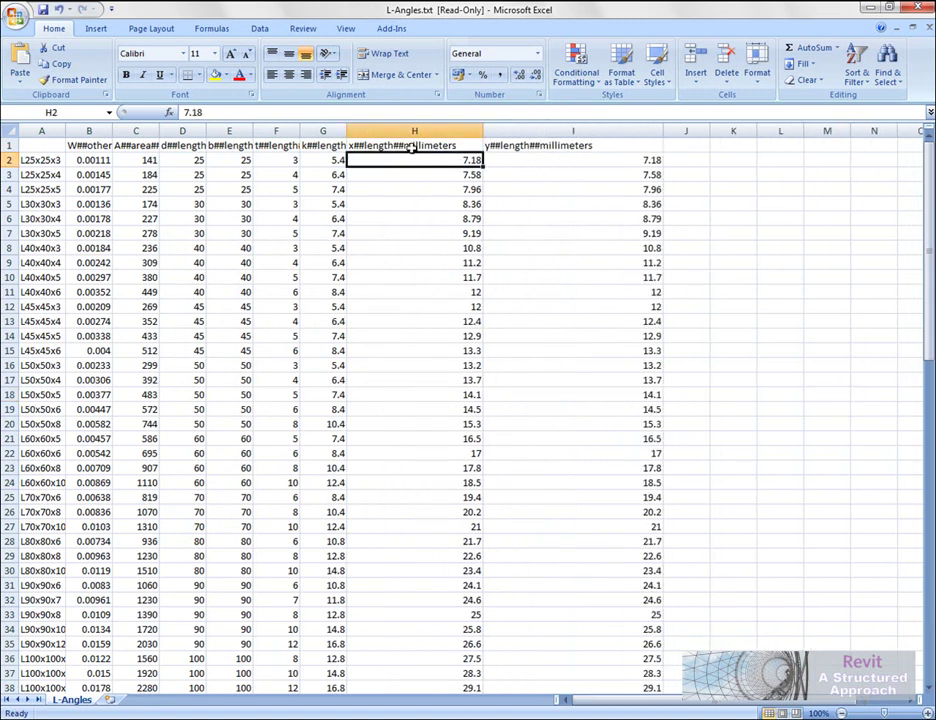
{"action": "left_click", "coordinate": [557, 317]}
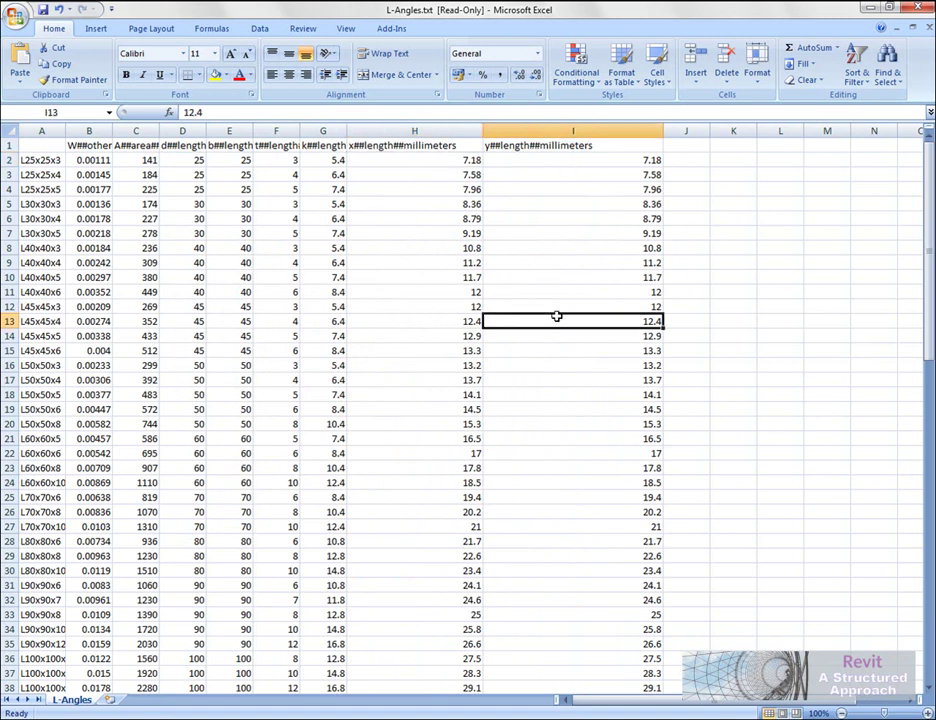
{"action": "left_click", "coordinate": [449, 162]}
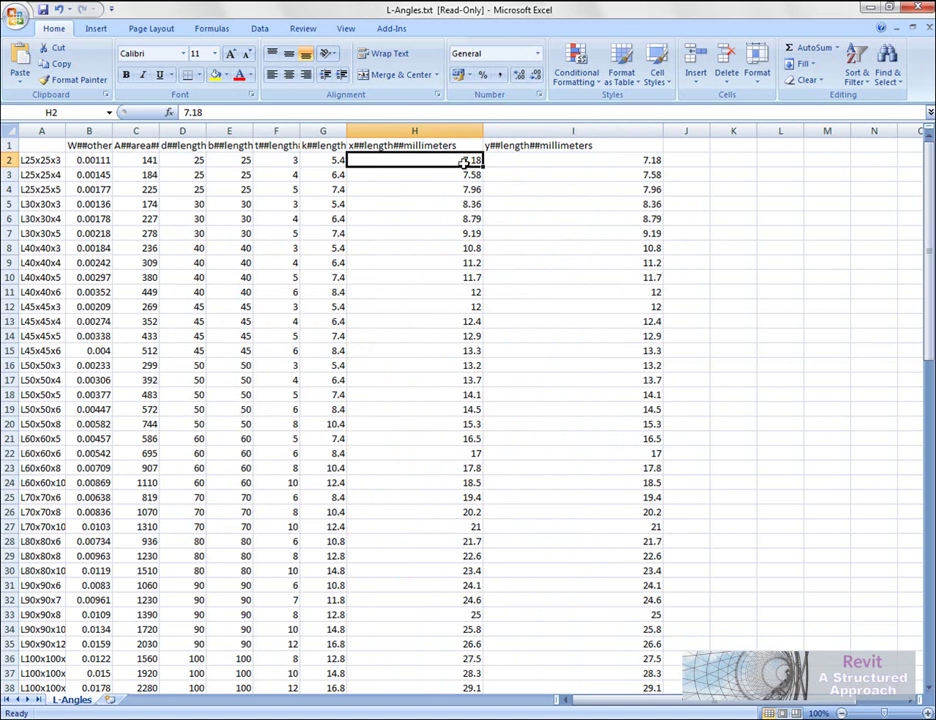
Delete all x and y values in columns H and I below the headers.
{"action": "left_click_drag", "start_coordinate": [465, 162], "coordinate": [578, 176]}
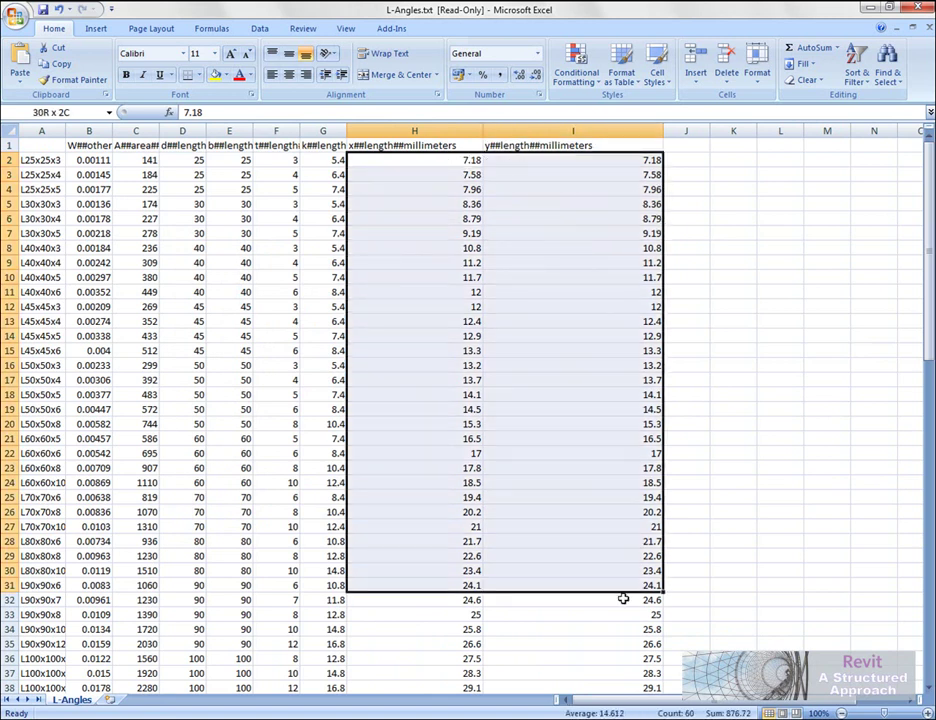
{"action": "left_click_drag", "start_coordinate": [627, 630], "coordinate": [604, 608]}
{"action": "key", "text": "Delete"}
{"action": "scroll", "coordinate": [531, 450], "scroll_direction": "up", "scroll_amount": 18}
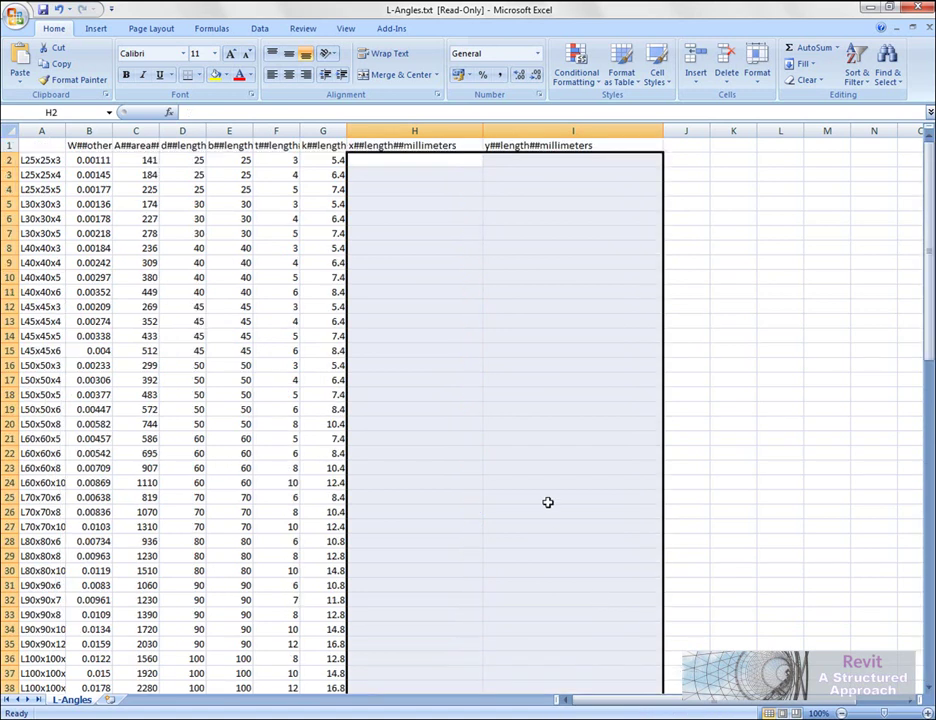
{"action": "left_click", "coordinate": [464, 293]}
{"action": "left_click", "coordinate": [438, 157]}
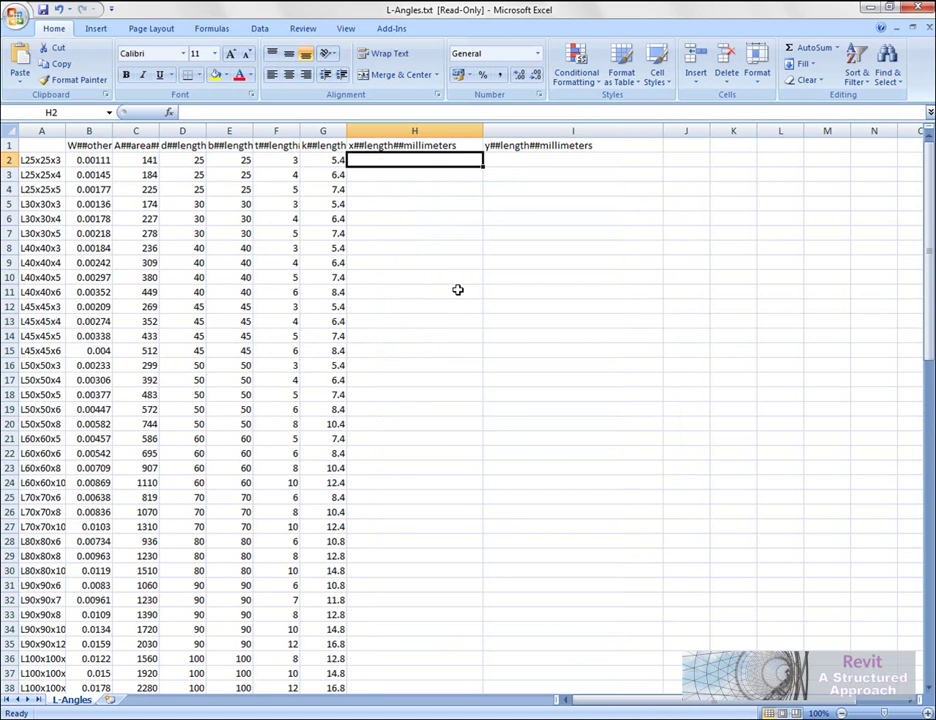
Enter half-leg formulas in H2 (half of D2) and I2 (=SUM(E2/2)).
{"action": "type", "text": "=sum"}
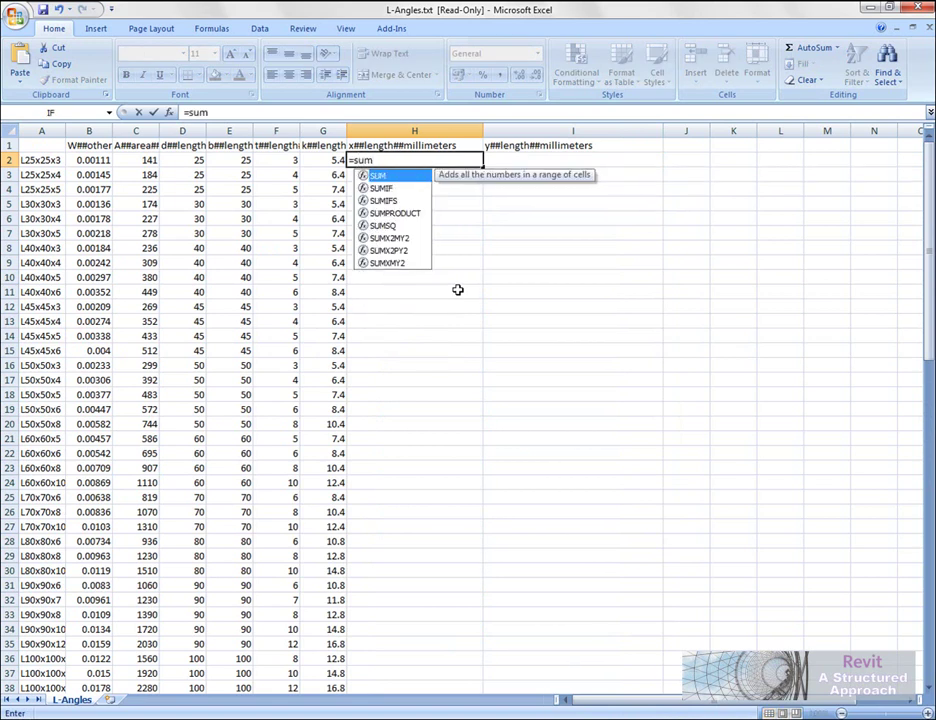
{"action": "type", "text": "(d2/2"}
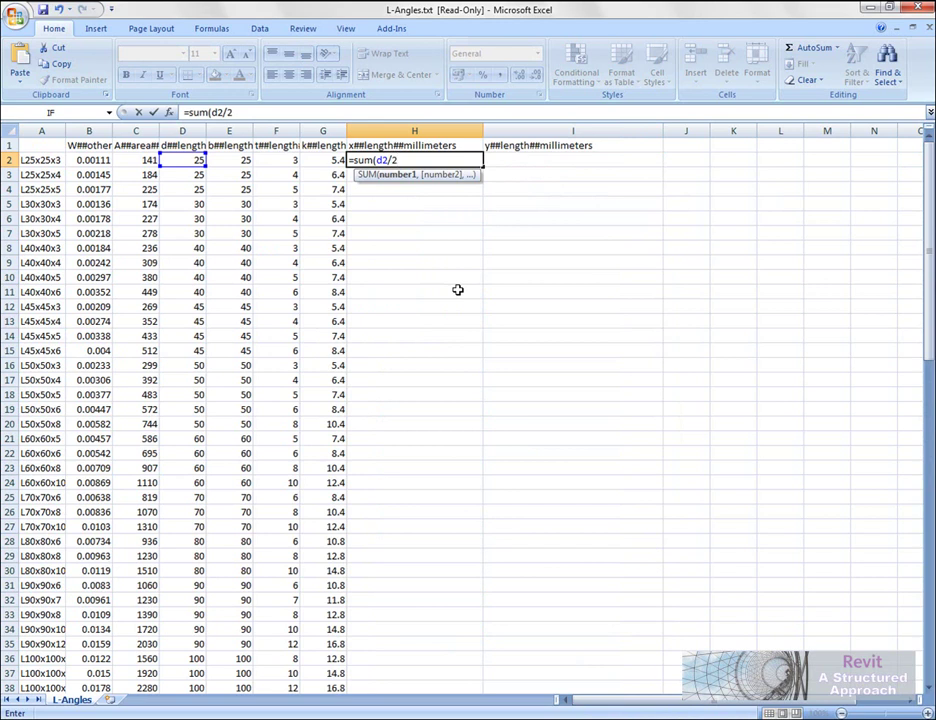
{"action": "key", "text": "Return"}
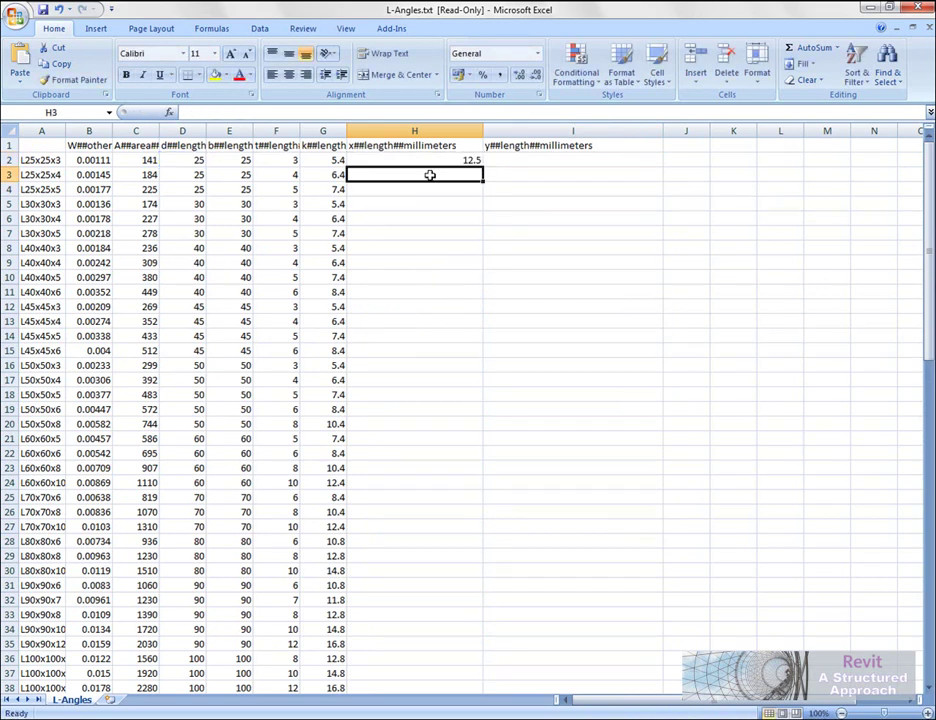
{"action": "left_click", "coordinate": [450, 159]}
{"action": "left_click", "coordinate": [514, 160]}
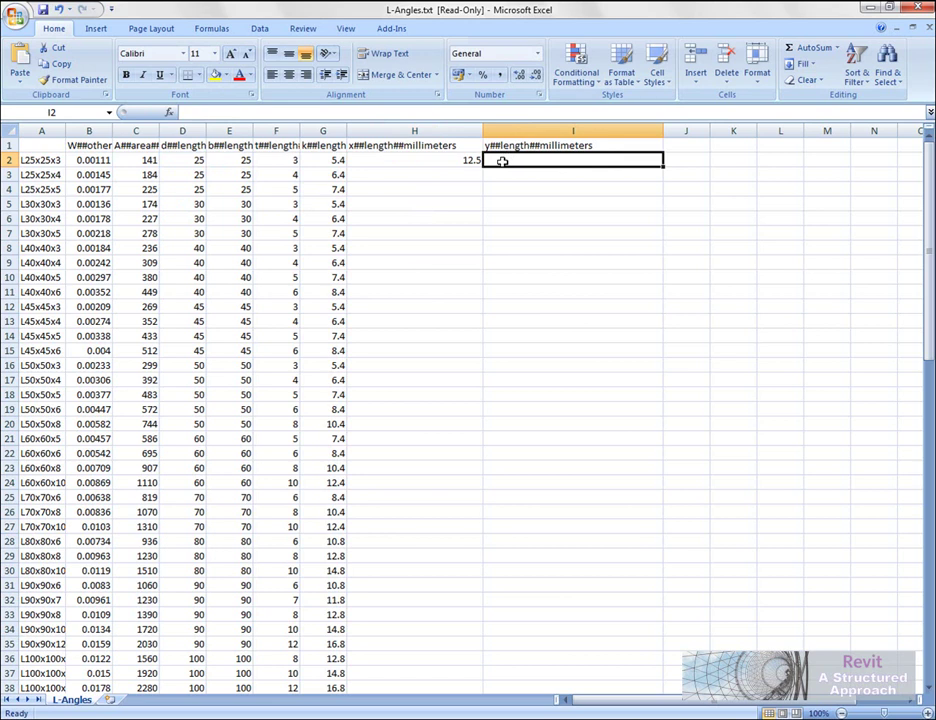
{"action": "type", "text": "=sum(e2/2"}
{"action": "key", "text": "Return"}
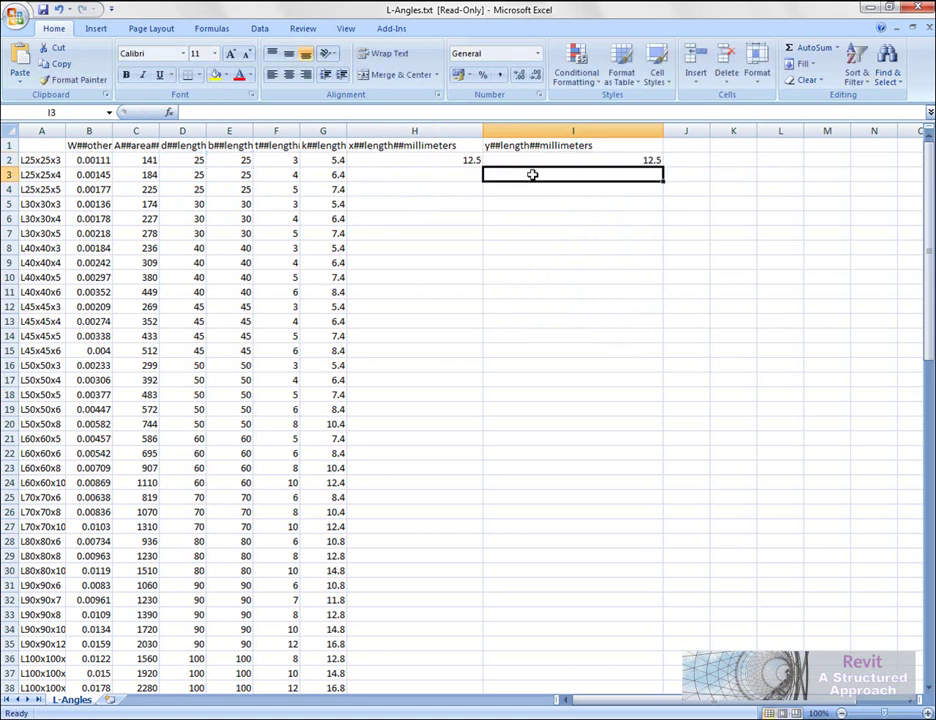
Copy the H2 formula down column H to every angle row.
{"action": "left_click", "coordinate": [478, 163]}
{"action": "scroll", "coordinate": [528, 213], "scroll_direction": "down", "scroll_amount": 1}
{"action": "scroll", "coordinate": [528, 213], "scroll_direction": "up", "scroll_amount": 1}
{"action": "left_click_drag", "start_coordinate": [484, 169], "coordinate": [485, 668]}
{"action": "scroll", "coordinate": [564, 284], "scroll_direction": "up", "scroll_amount": 18}
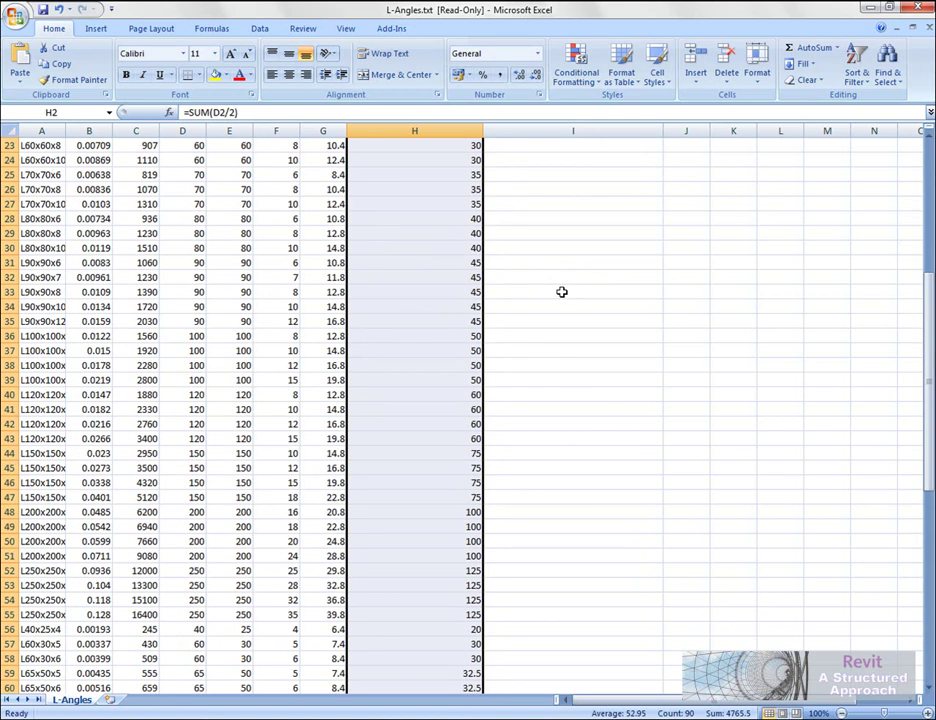
Copy the I2 formula down column I to row 91 and check cells I18 and I4.
{"action": "left_click", "coordinate": [596, 163]}
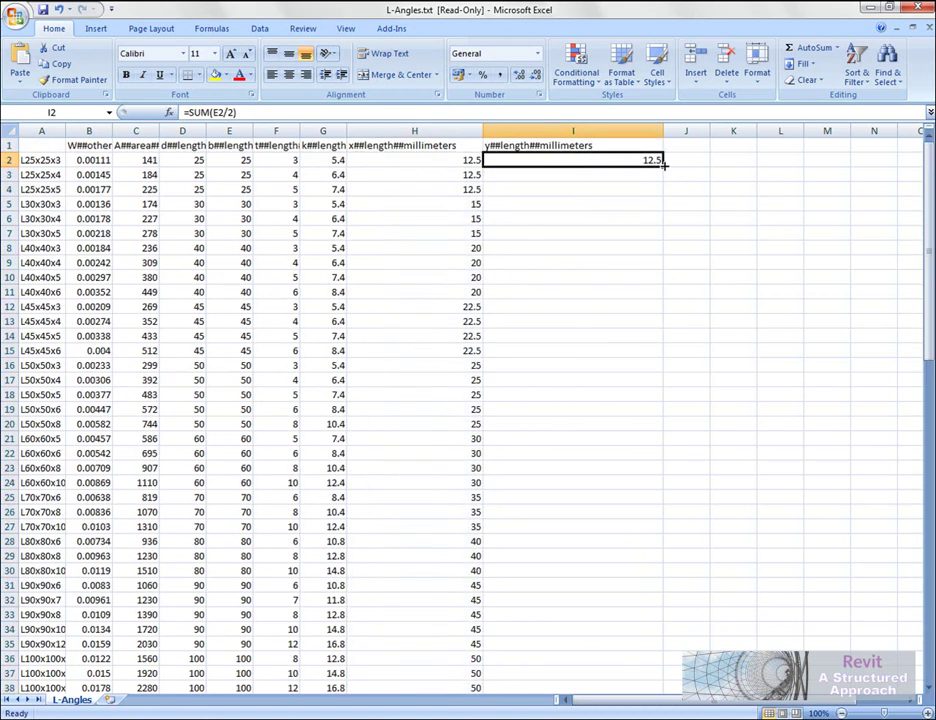
{"action": "left_click_drag", "start_coordinate": [664, 165], "coordinate": [643, 665]}
{"action": "left_click", "coordinate": [792, 572]}
{"action": "scroll", "coordinate": [738, 505], "scroll_direction": "up", "scroll_amount": 7}
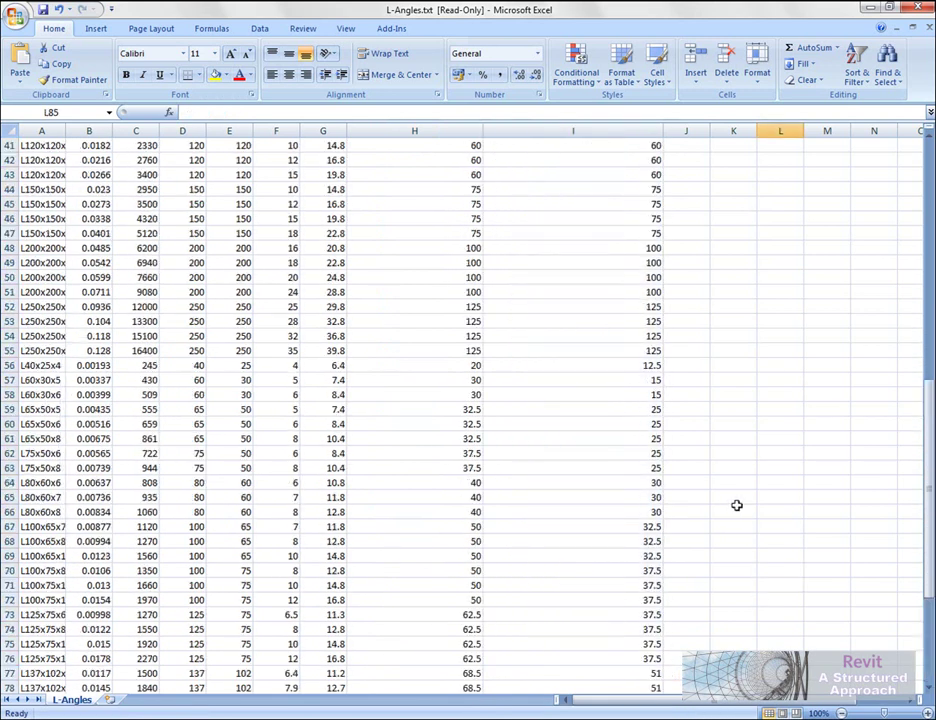
{"action": "scroll", "coordinate": [739, 506], "scroll_direction": "up", "scroll_amount": 11}
{"action": "left_click", "coordinate": [575, 397]}
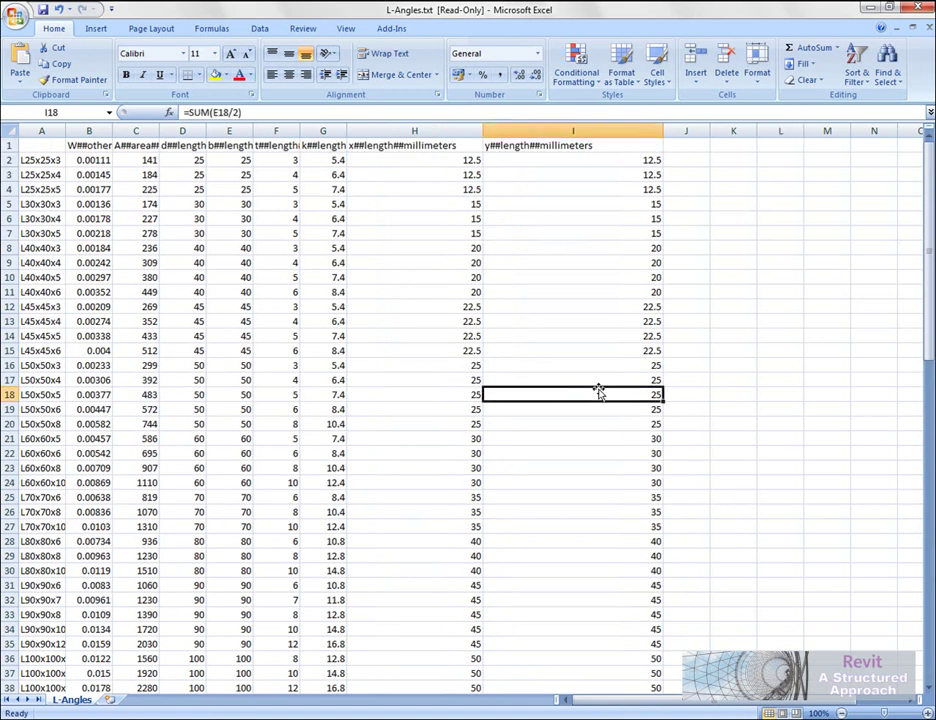
{"action": "left_click", "coordinate": [529, 190]}
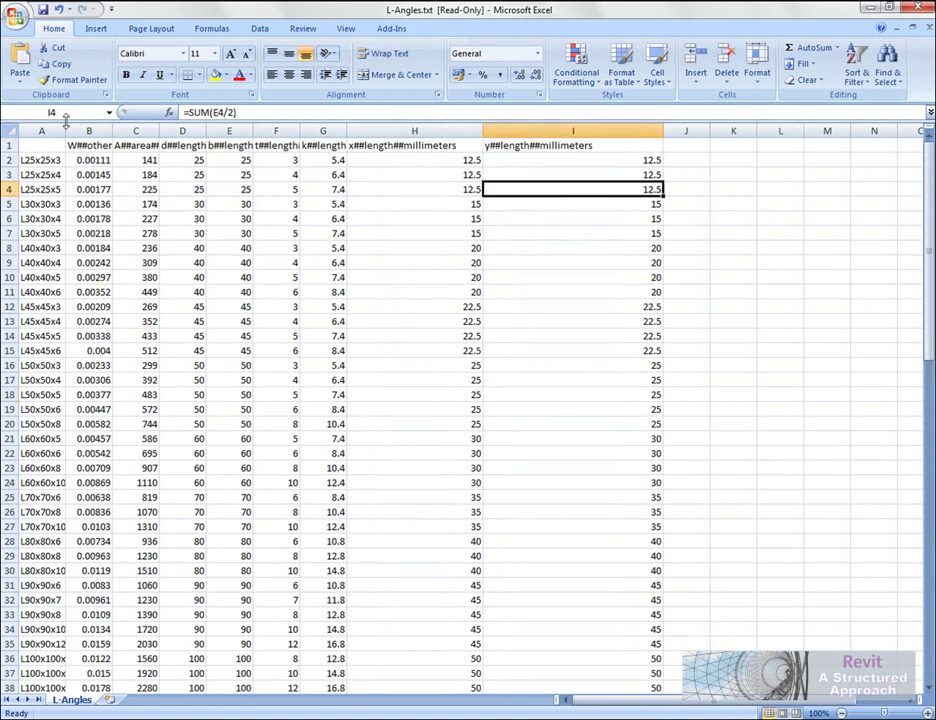
Save the sheet as CSV (comma delimited) L-Angles.csv, keep the format, and close Excel.
{"action": "left_click", "coordinate": [17, 19]}
{"action": "mouse_move", "coordinate": [52, 146]}
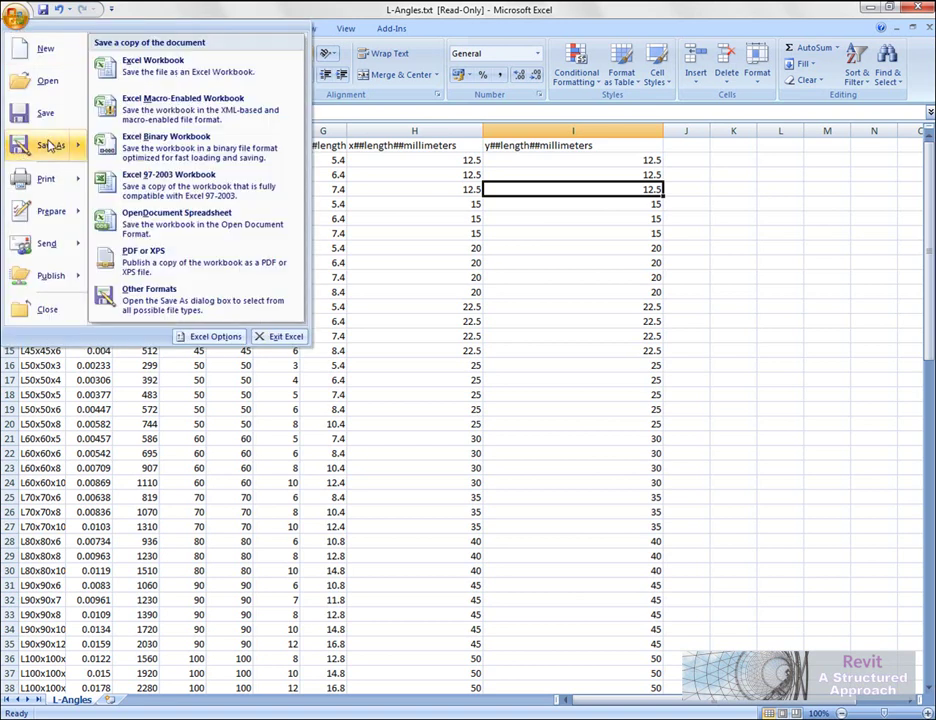
{"action": "left_click", "coordinate": [178, 312]}
{"action": "left_click", "coordinate": [223, 562]}
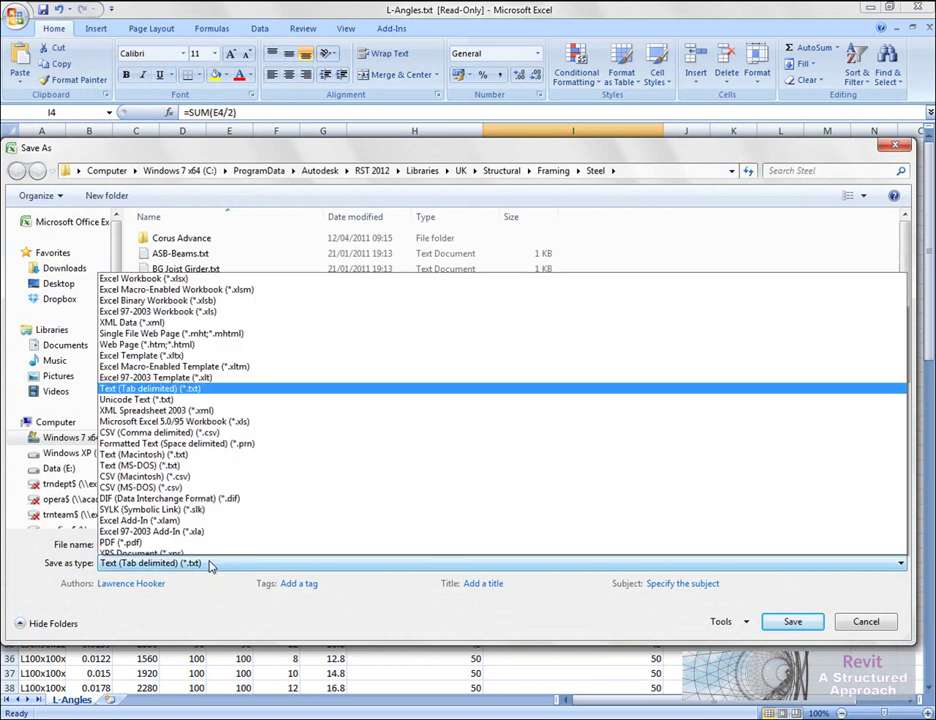
{"action": "left_click", "coordinate": [189, 417]}
{"action": "left_click", "coordinate": [136, 547]}
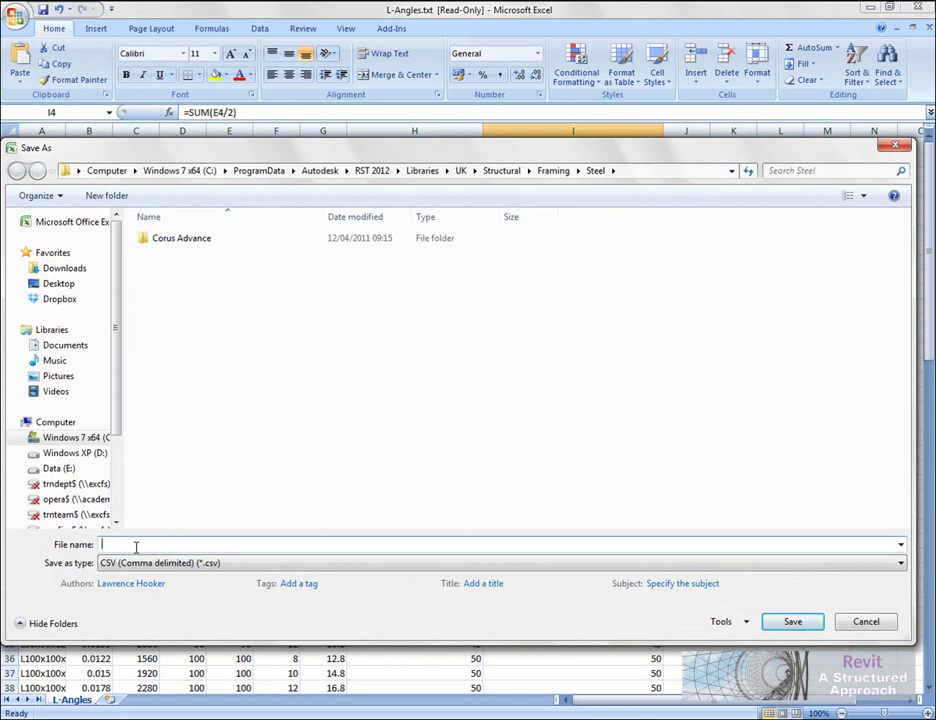
{"action": "type", "text": "L-Angles"}
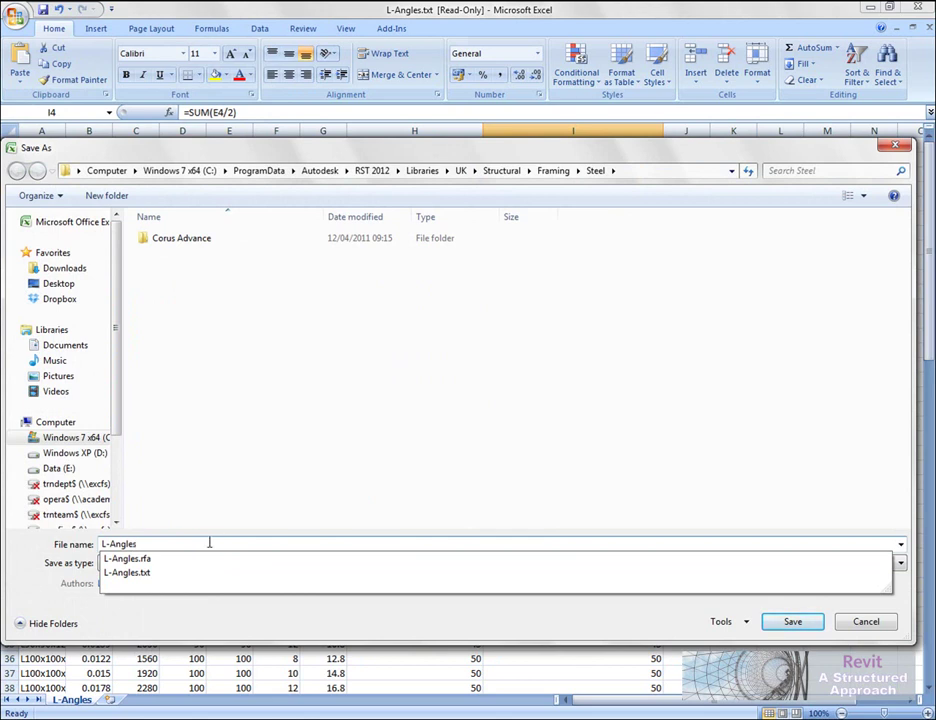
{"action": "left_click", "coordinate": [794, 621]}
{"action": "left_click", "coordinate": [411, 417]}
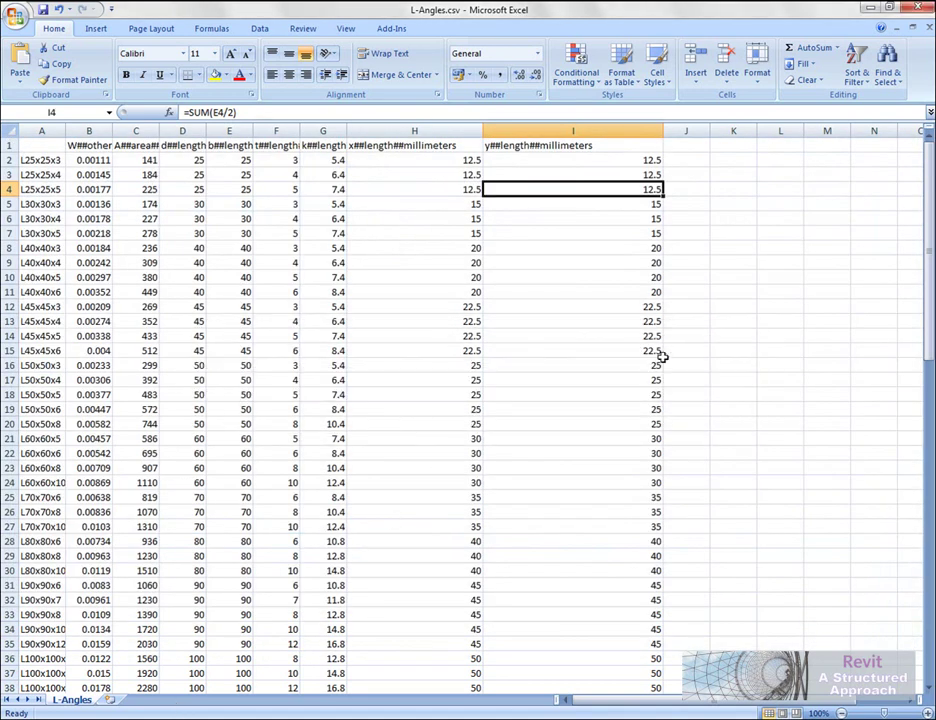
{"action": "left_click", "coordinate": [922, 12]}
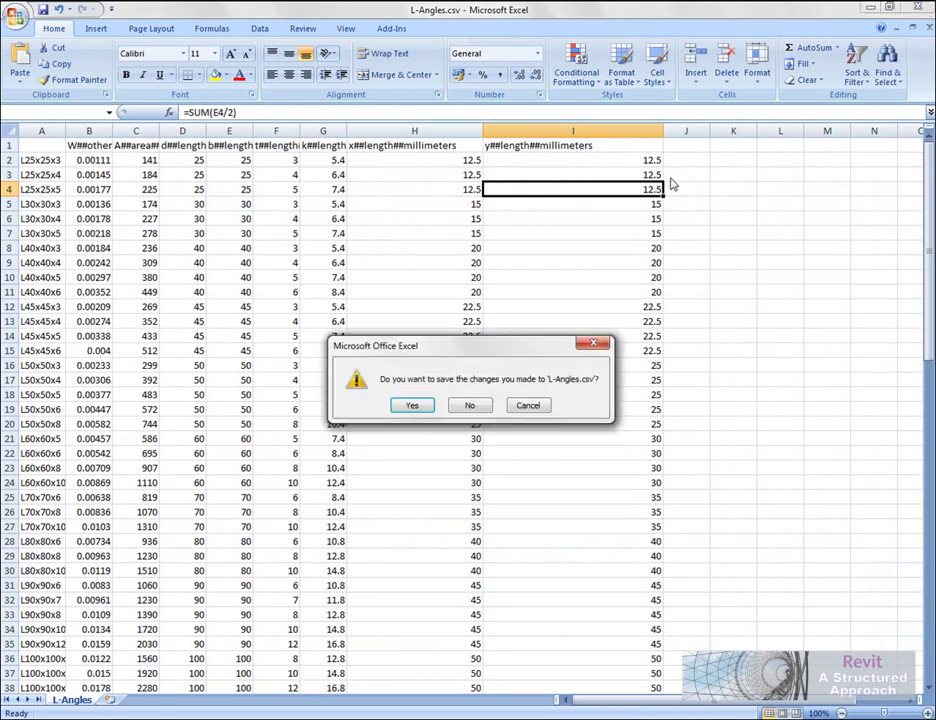
Decline saving further changes, then browse Windows Explorer to C:\ProgramData\Autodesk.
{"action": "left_click", "coordinate": [466, 406]}
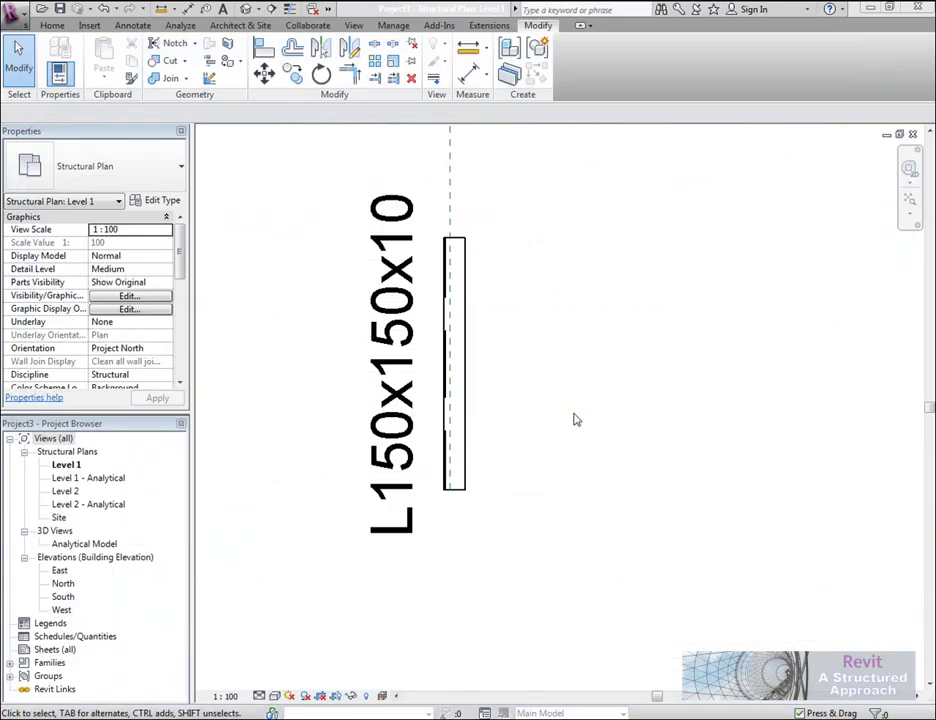
{"action": "middle_click_drag", "start_coordinate": [528, 434], "coordinate": [518, 430]}
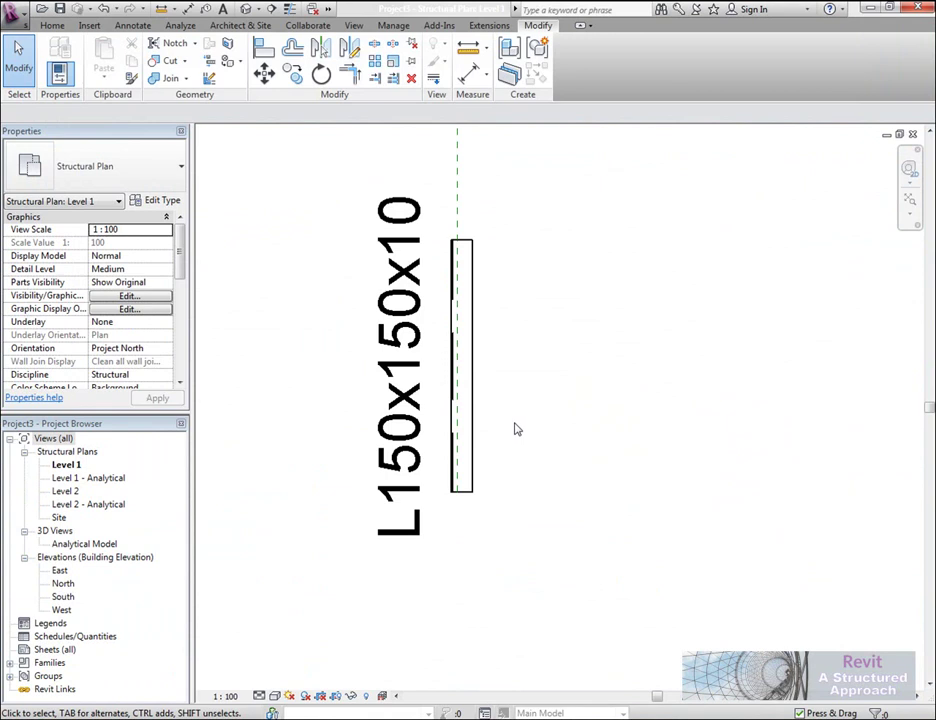
{"action": "key", "text": "super+e"}
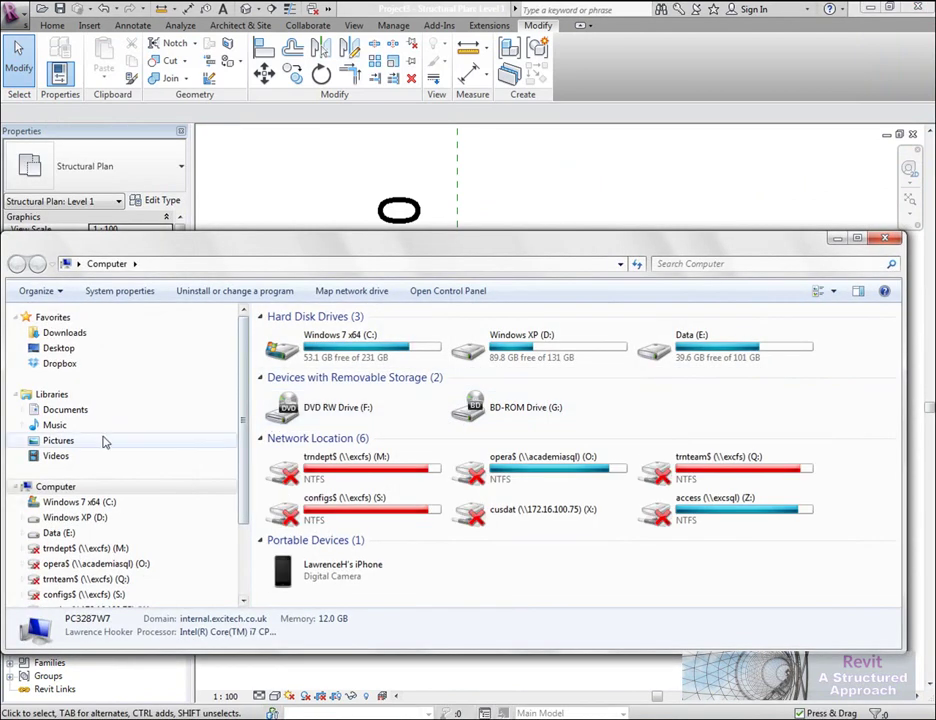
{"action": "double_click", "coordinate": [335, 352]}
{"action": "left_click_drag", "start_coordinate": [478, 244], "coordinate": [500, 199]}
{"action": "scroll", "coordinate": [403, 458], "scroll_direction": "down", "scroll_amount": 2}
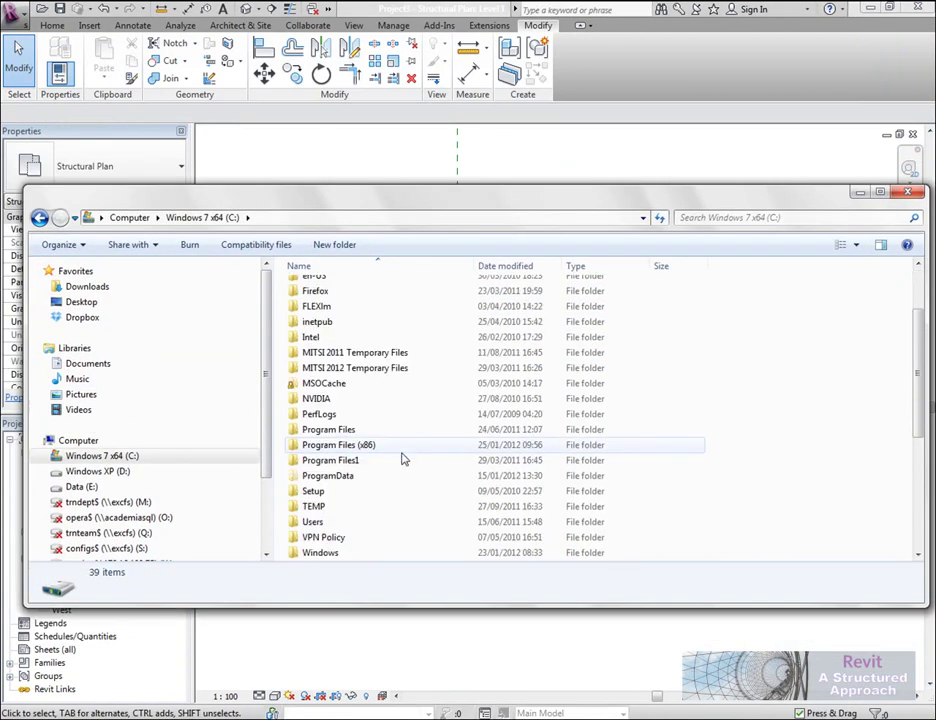
{"action": "double_click", "coordinate": [345, 476]}
{"action": "scroll", "coordinate": [395, 460], "scroll_direction": "down", "scroll_amount": 2}
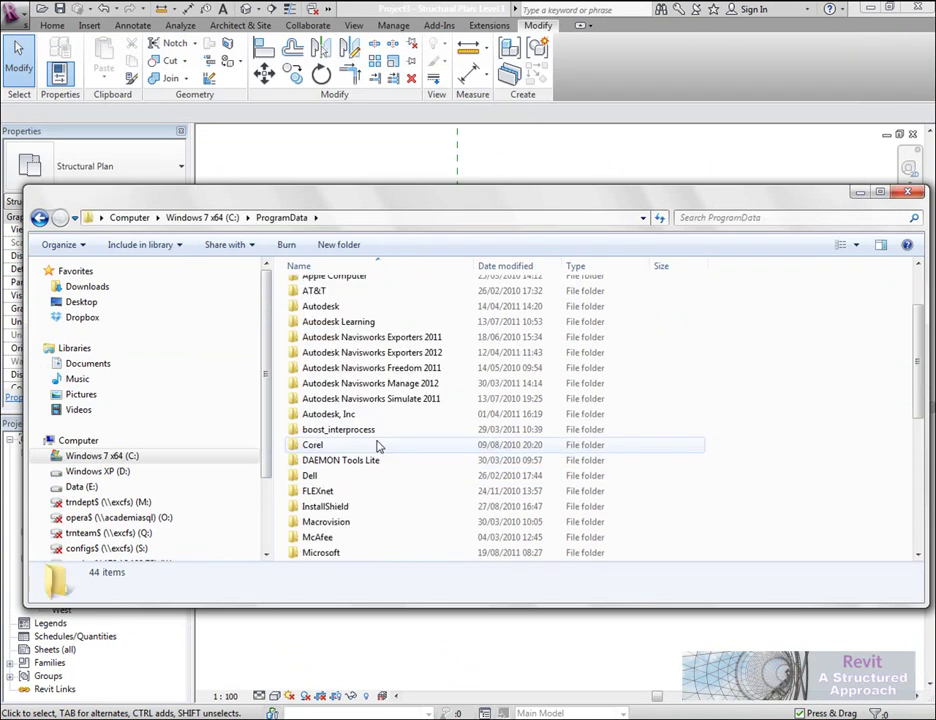
{"action": "double_click", "coordinate": [336, 315]}
Open RST 2012 > Libraries > UK > Structural > Framing > Steel and select L-Angles.csv and L-Angles.rfa.
{"action": "scroll", "coordinate": [375, 392], "scroll_direction": "down", "scroll_amount": 16}
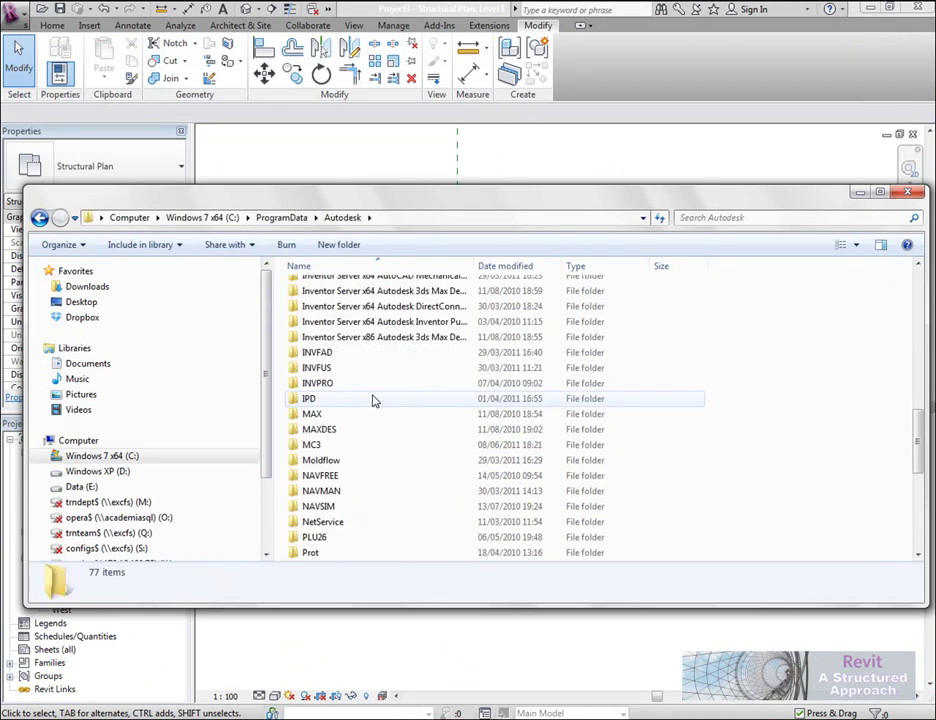
{"action": "double_click", "coordinate": [326, 506]}
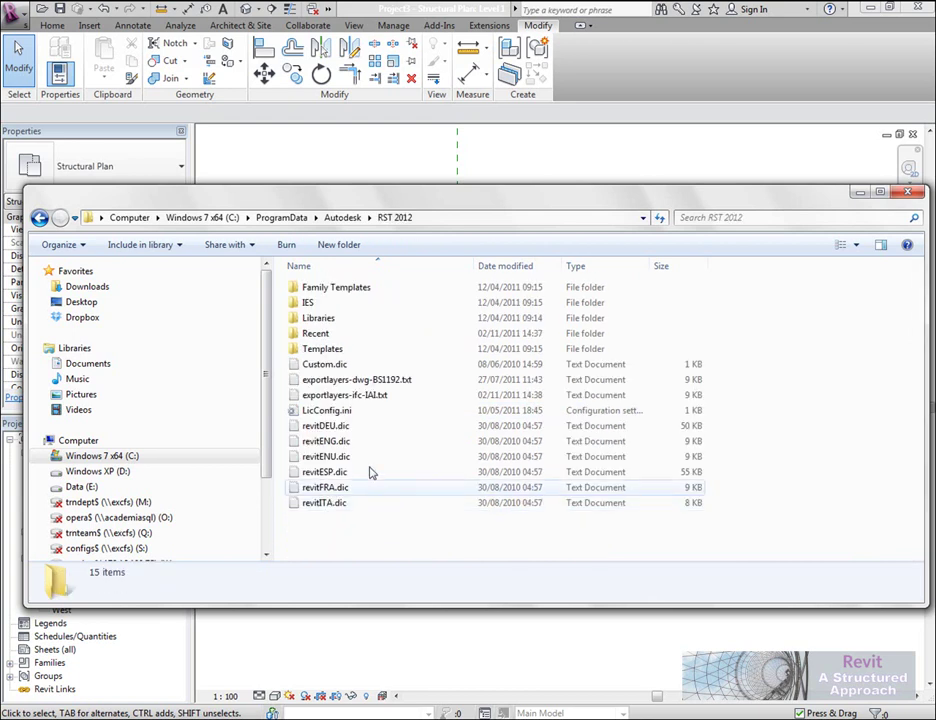
{"action": "double_click", "coordinate": [318, 318]}
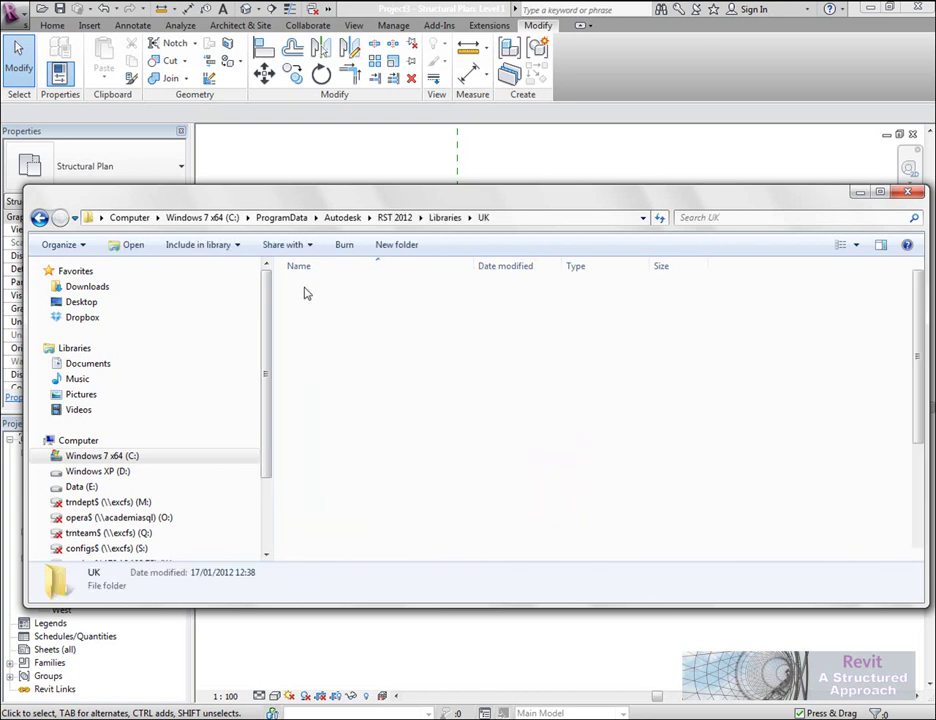
{"action": "double_click", "coordinate": [290, 288]}
{"action": "scroll", "coordinate": [378, 420], "scroll_direction": "down", "scroll_amount": 3}
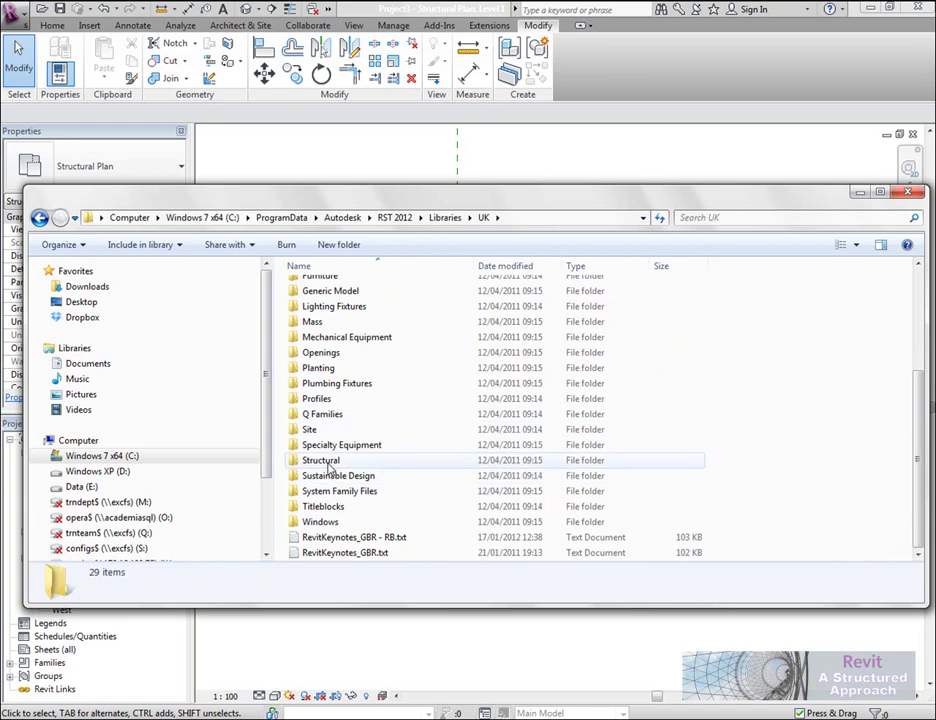
{"action": "double_click", "coordinate": [326, 460]}
{"action": "left_click", "coordinate": [326, 350]}
{"action": "double_click", "coordinate": [328, 350]}
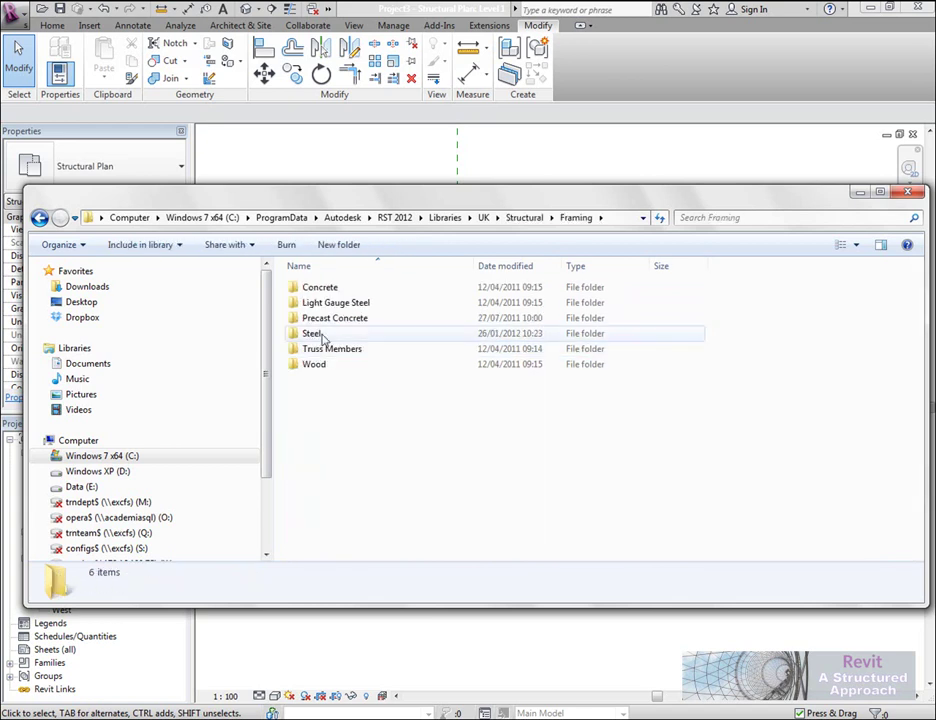
{"action": "double_click", "coordinate": [322, 334]}
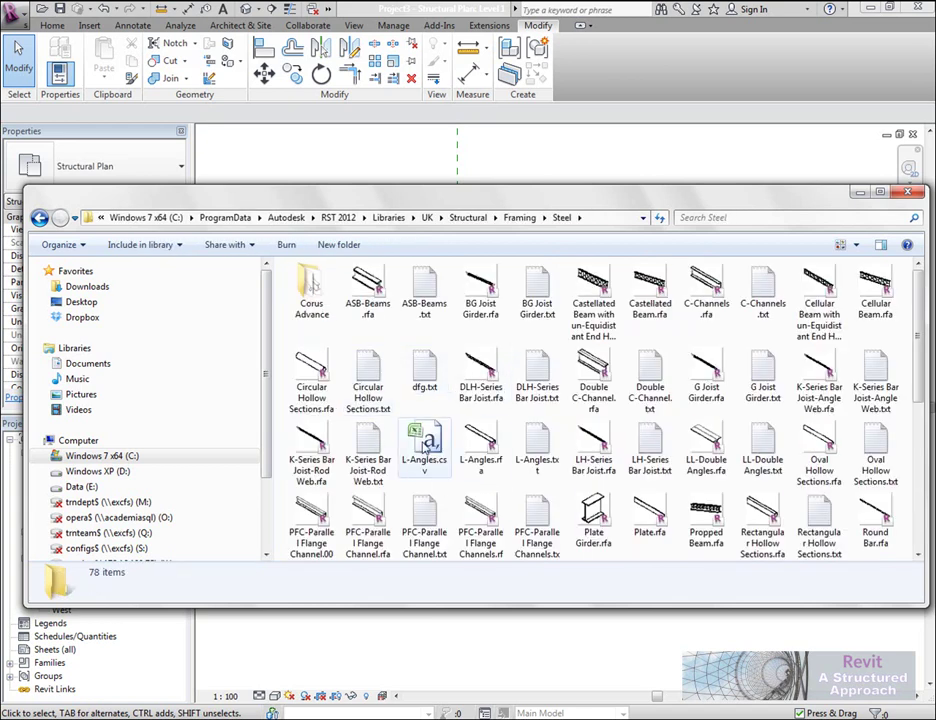
{"action": "left_click", "coordinate": [426, 446]}
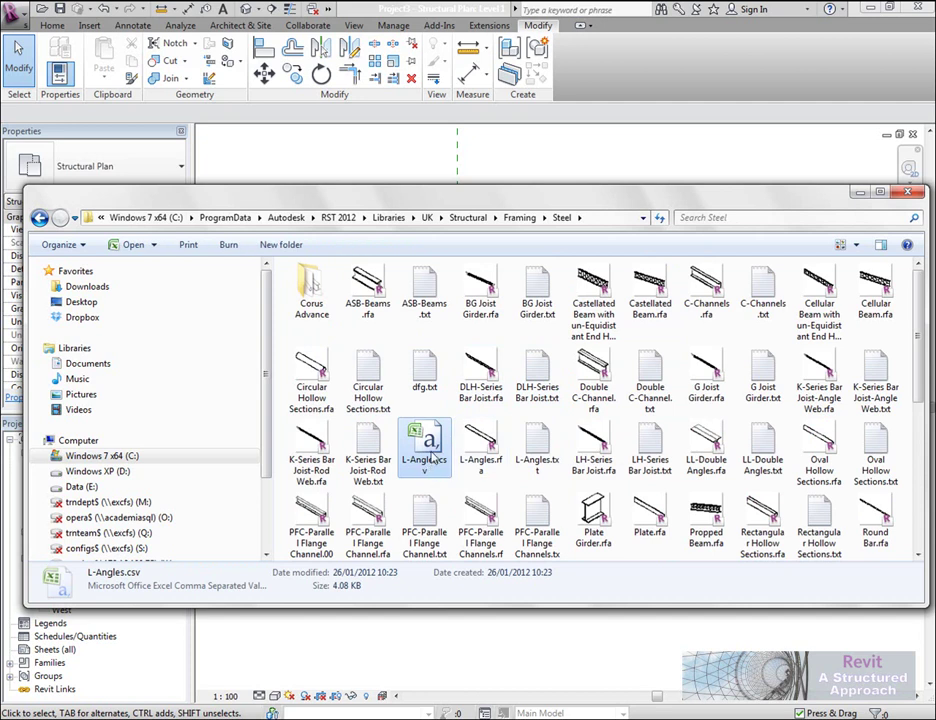
{"action": "left_click", "coordinate": [498, 475]}
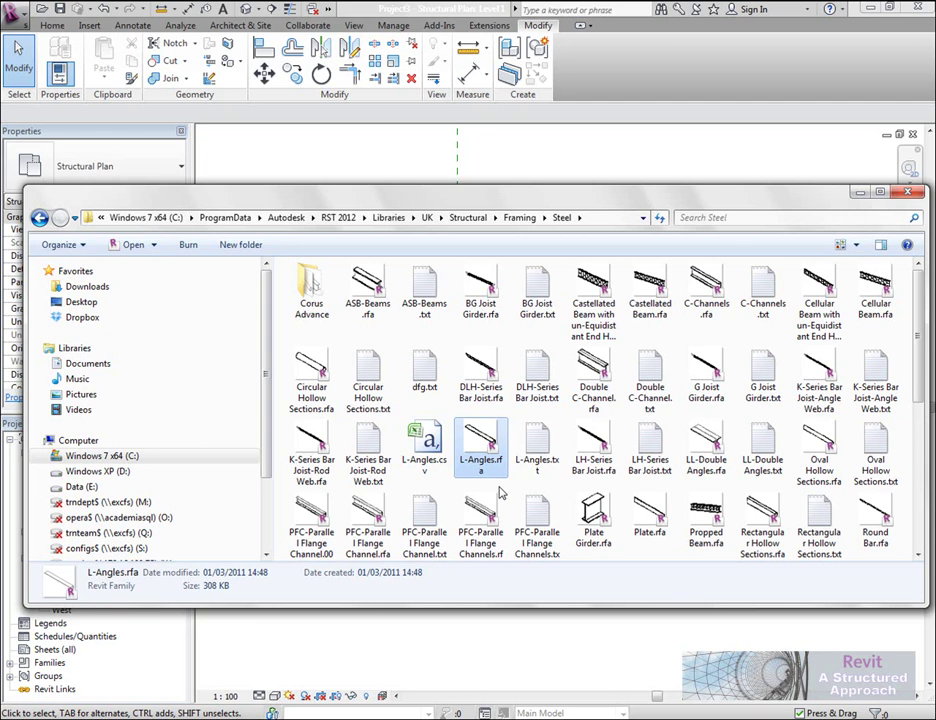
Paste a copy of the L-Angles.rfa family and rename the copy L-Angle.rfa.
{"action": "left_click", "coordinate": [517, 488]}
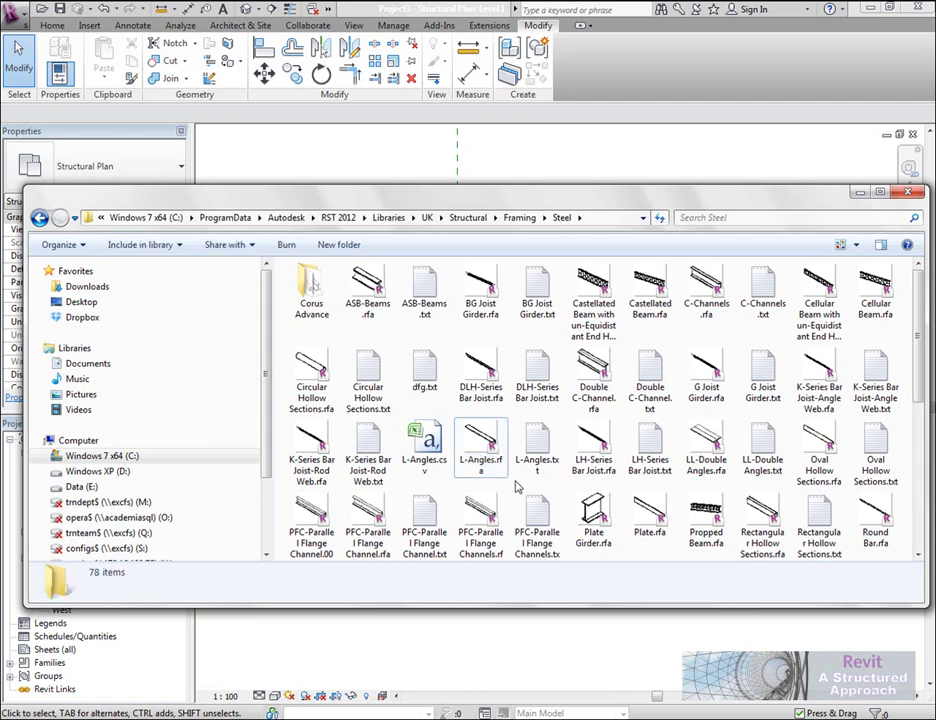
{"action": "key", "text": "ctrl+v"}
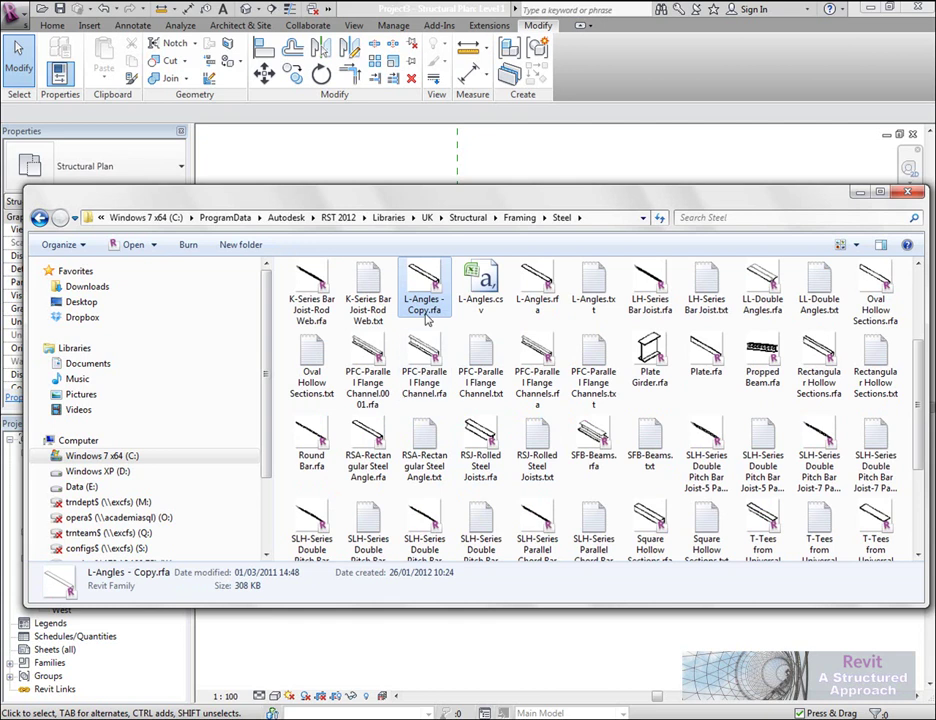
{"action": "left_click", "coordinate": [429, 318]}
{"action": "left_click_drag", "start_coordinate": [430, 311], "coordinate": [428, 301]}
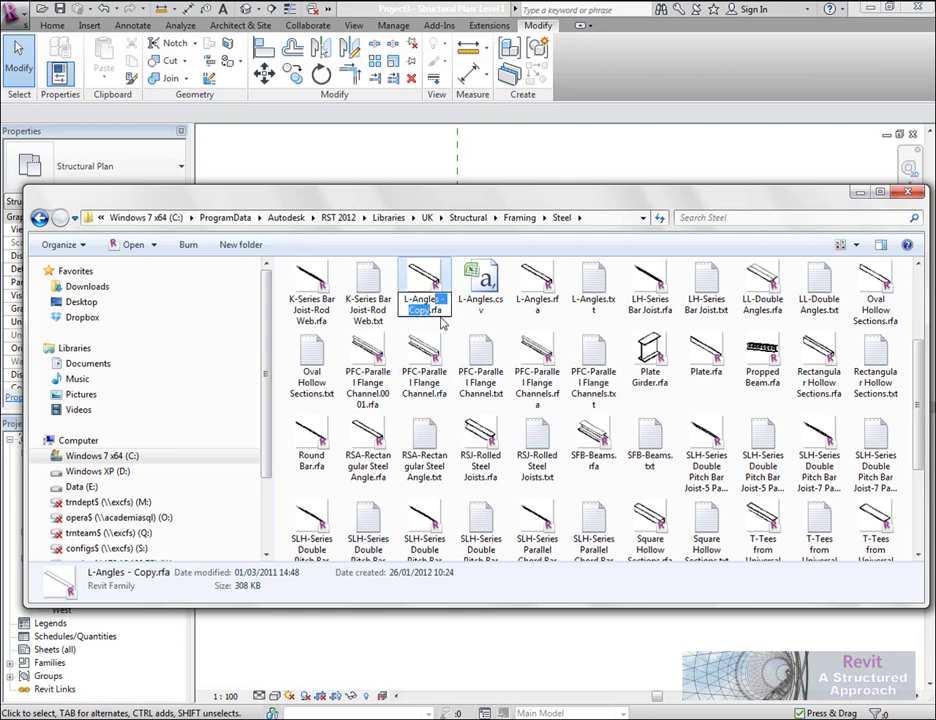
{"action": "key", "text": "BackSpace"}
{"action": "left_click", "coordinate": [487, 313]}
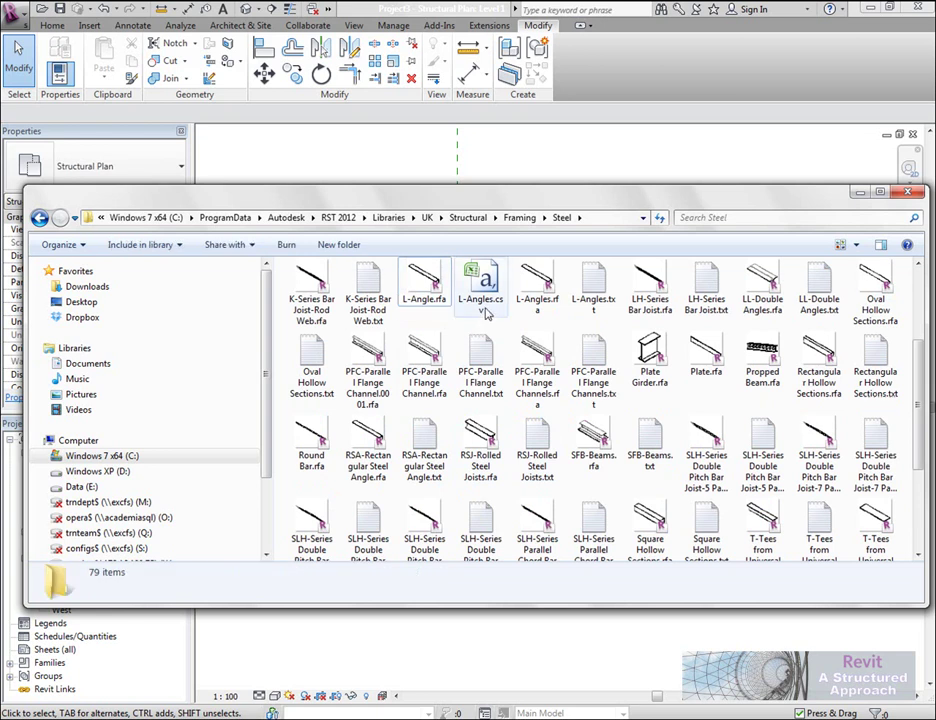
Rename L-Angles.csv to L-Angle.txt, accept the extension change, and close the Steel folder window.
{"action": "left_click", "coordinate": [490, 313]}
{"action": "left_click", "coordinate": [500, 311]}
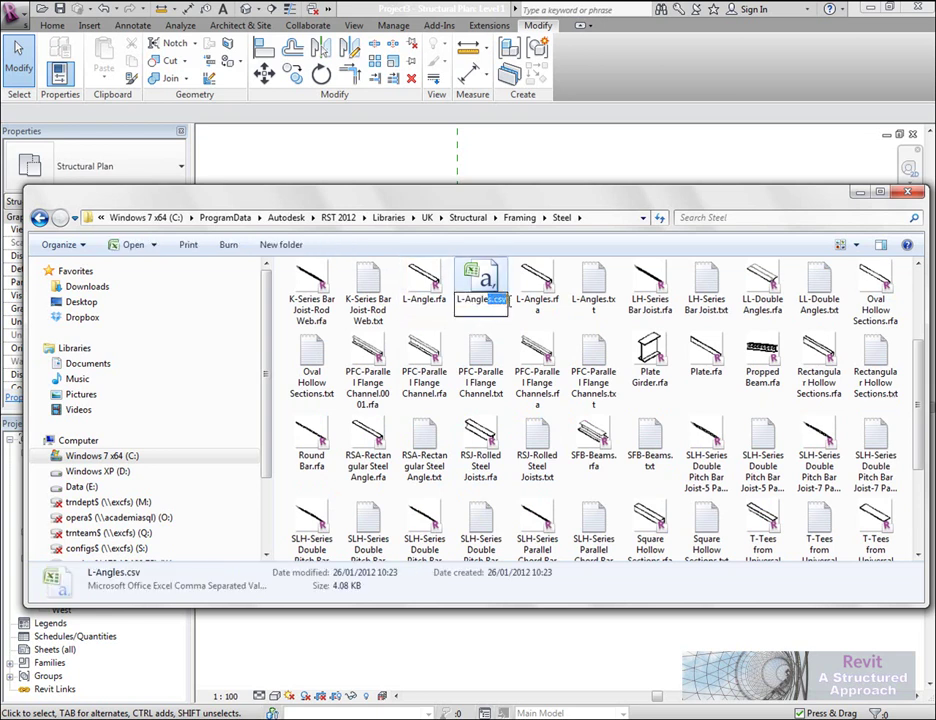
{"action": "left_click_drag", "start_coordinate": [486, 304], "coordinate": [521, 308]}
{"action": "type", "text": ".txt"}
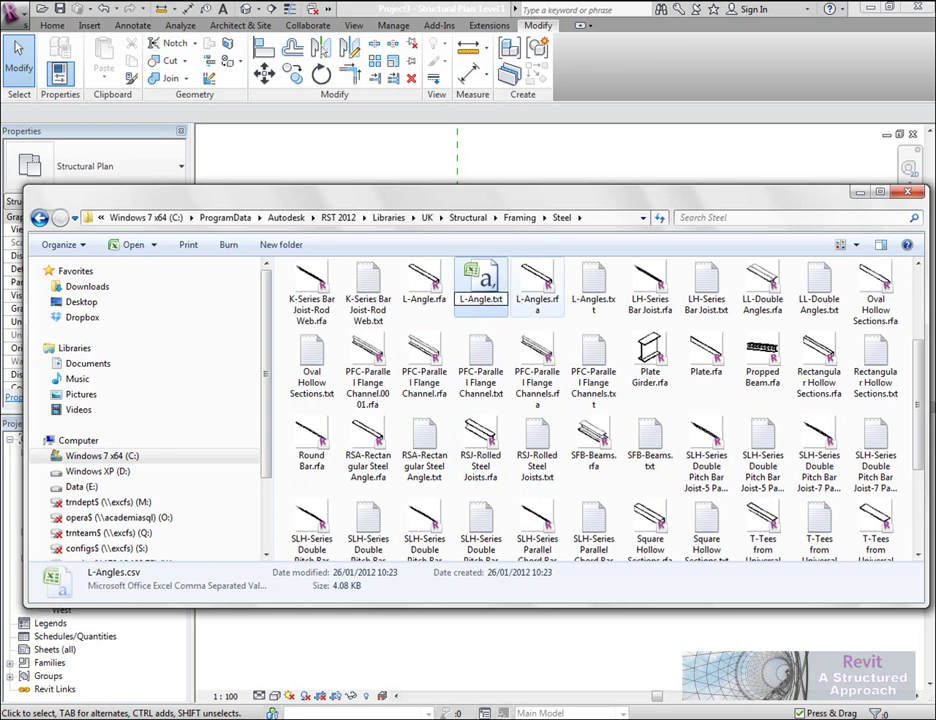
{"action": "key", "text": "Return"}
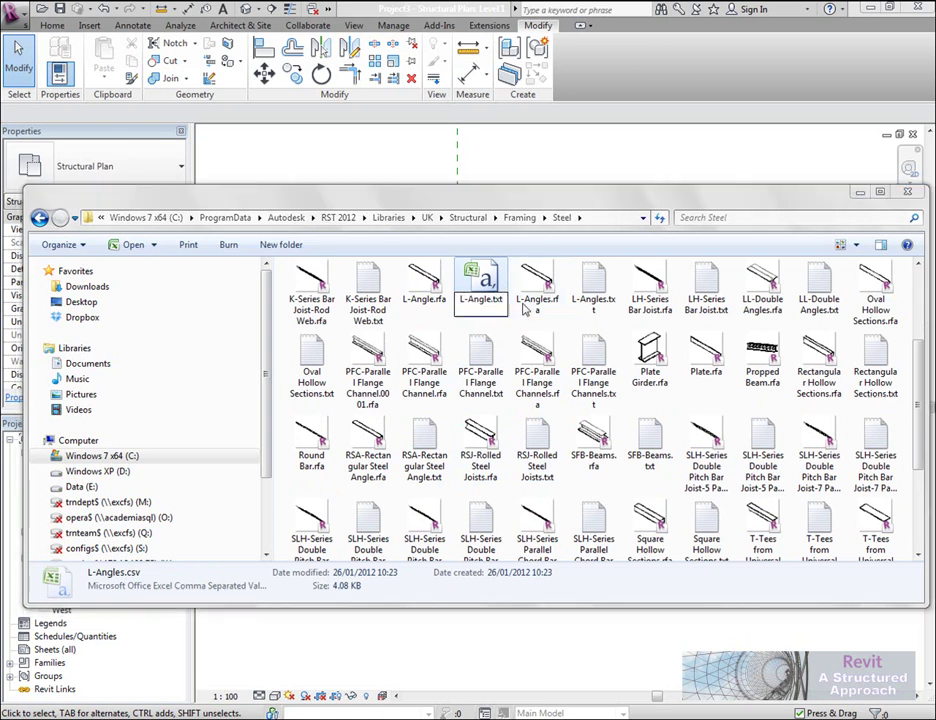
{"action": "left_click", "coordinate": [545, 374]}
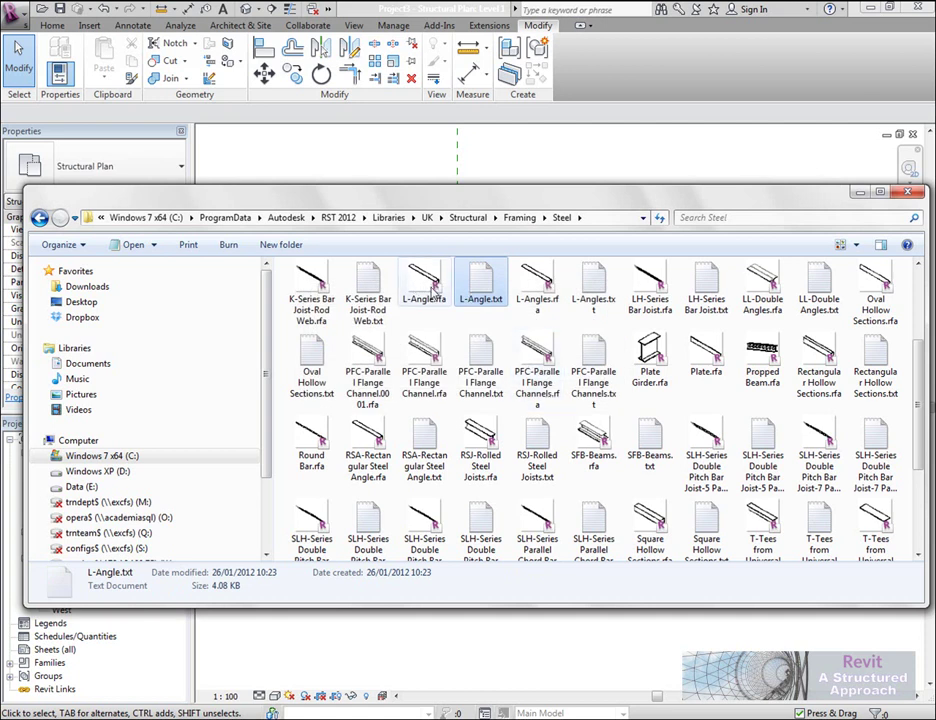
{"action": "left_click", "coordinate": [428, 290]}
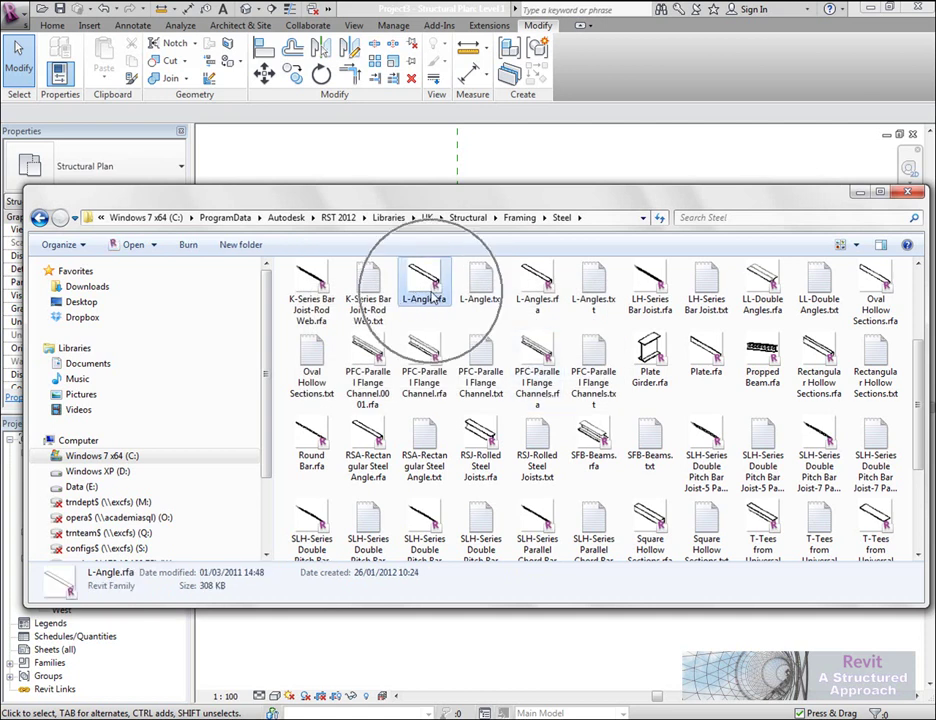
{"action": "left_click", "coordinate": [907, 191]}
Load the L-Angle.rfa family from the Structural > Framing > Steel library folder.
{"action": "middle_click_drag", "start_coordinate": [633, 320], "coordinate": [554, 425]}
{"action": "scroll", "coordinate": [564, 397], "scroll_direction": "down", "scroll_amount": 2}
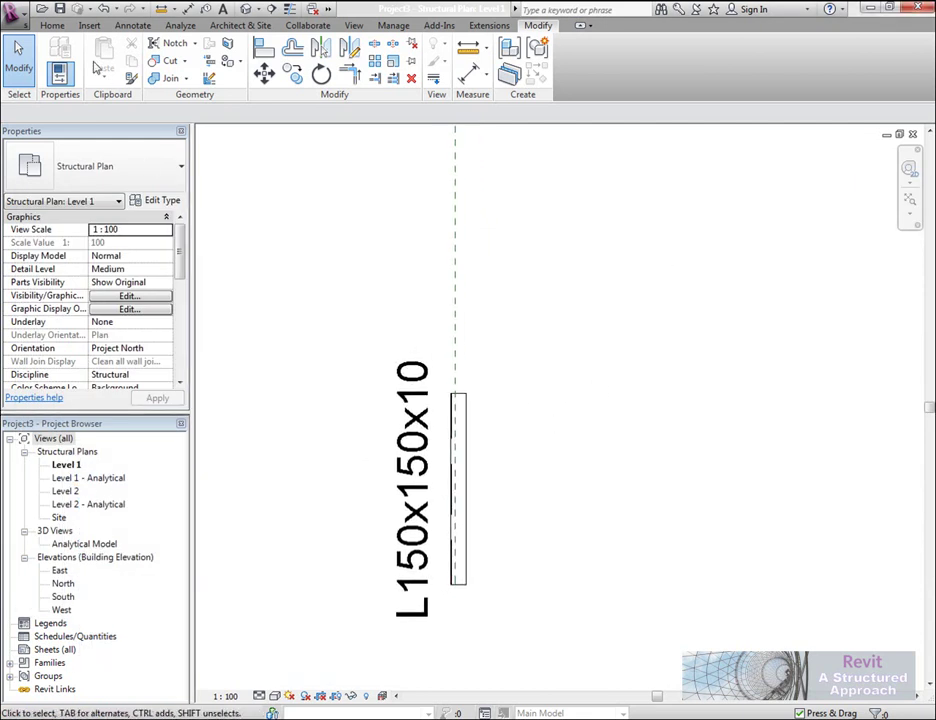
{"action": "left_click", "coordinate": [52, 25]}
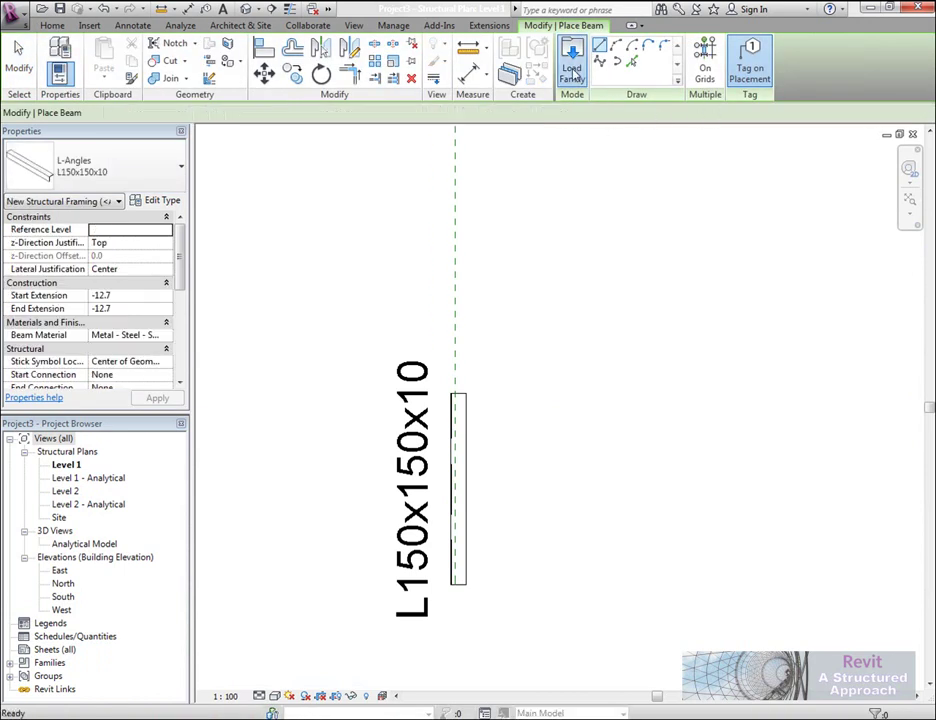
{"action": "left_click", "coordinate": [572, 62]}
{"action": "double_click", "coordinate": [586, 372]}
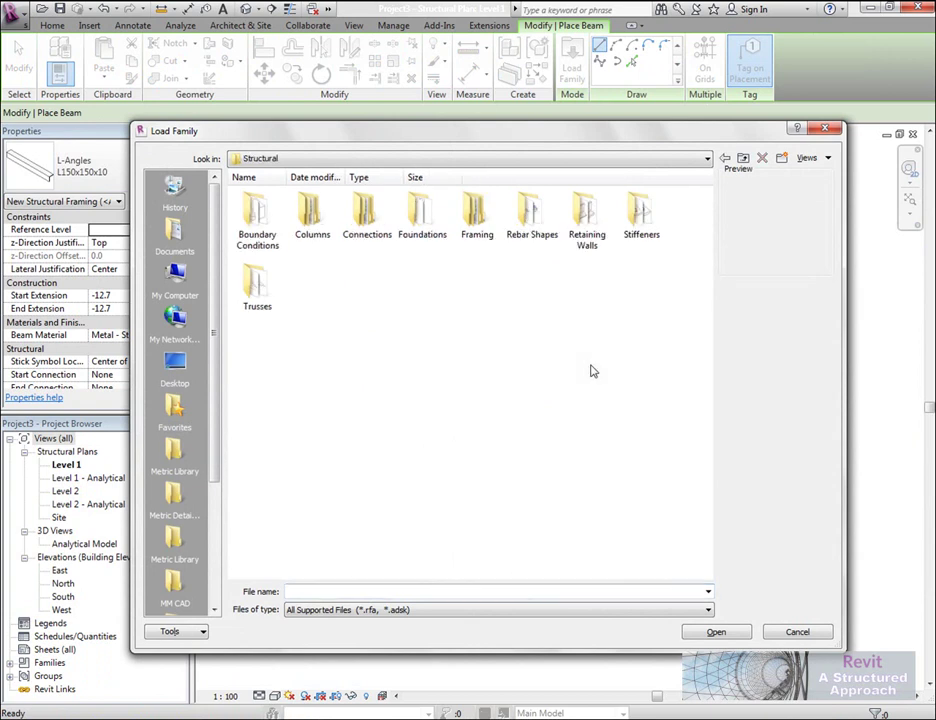
{"action": "double_click", "coordinate": [478, 210]}
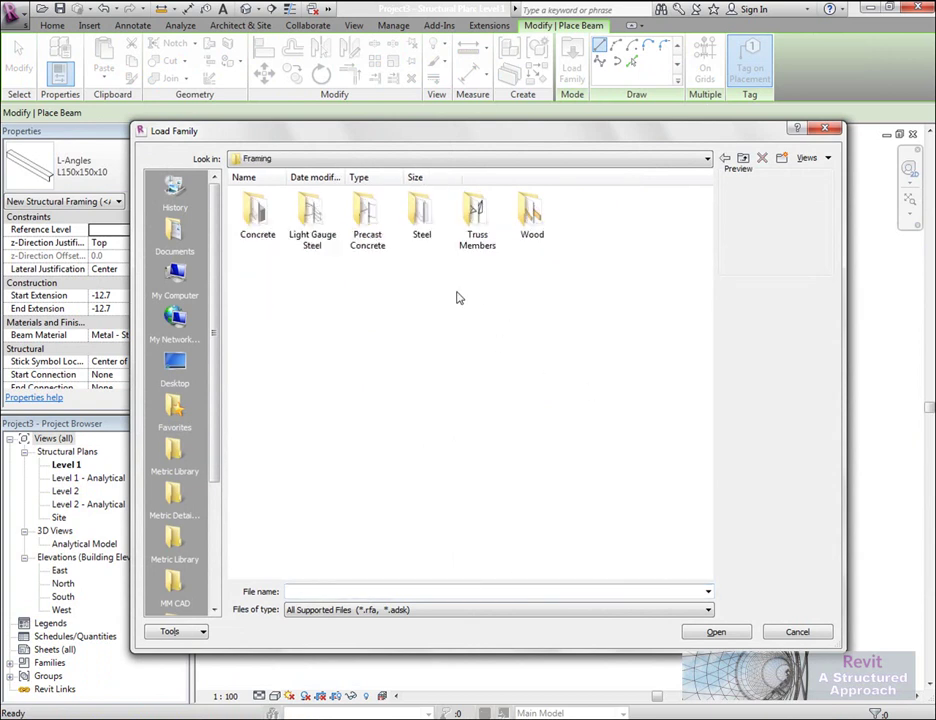
{"action": "double_click", "coordinate": [434, 226]}
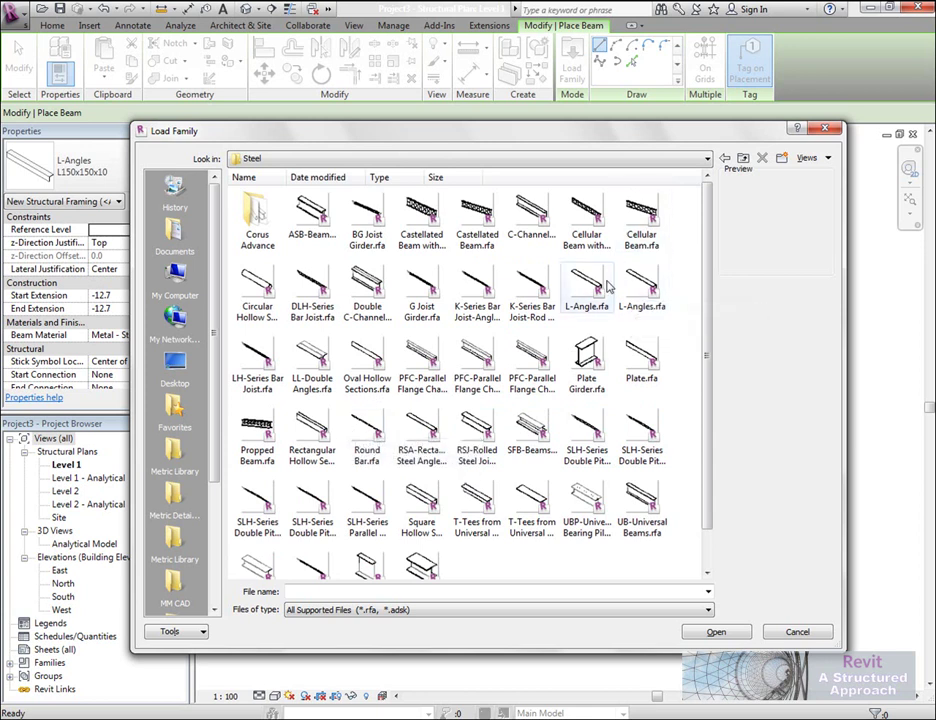
{"action": "left_click", "coordinate": [596, 292]}
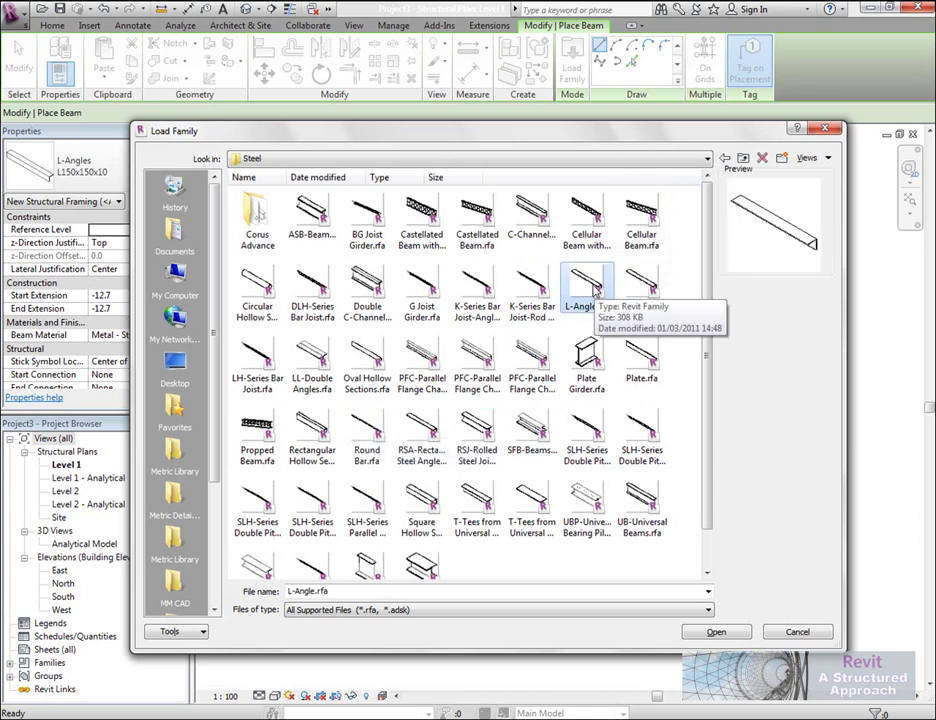
{"action": "left_click", "coordinate": [716, 632]}
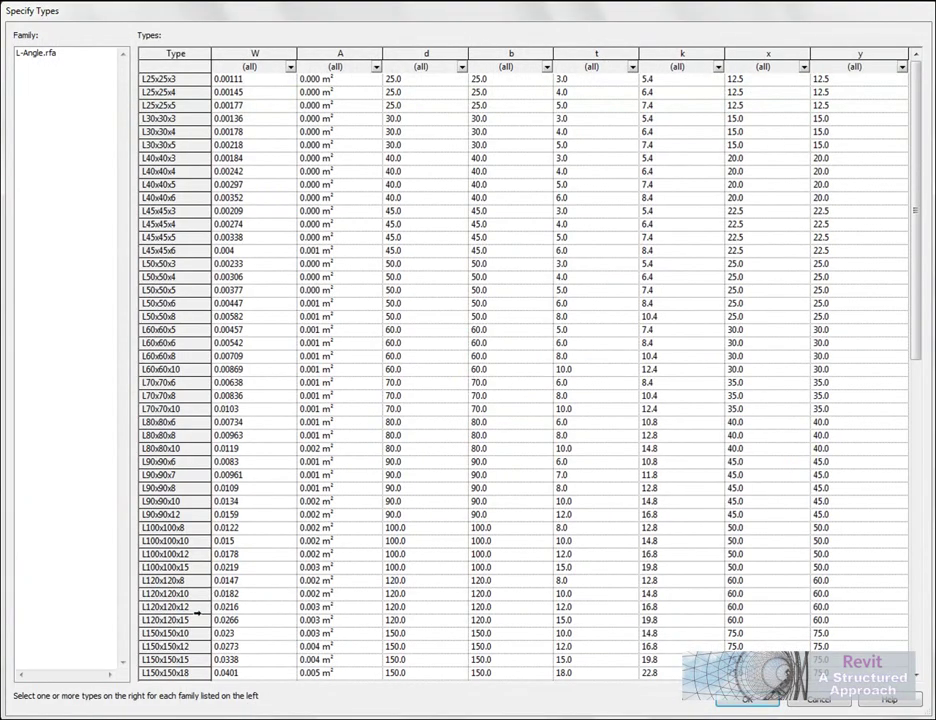
Choose the L200x200x24 and L120x120x10 sizes from the type catalogue and load them.
{"action": "left_click", "coordinate": [190, 633]}
{"action": "scroll", "coordinate": [200, 580], "scroll_direction": "down", "scroll_amount": 6}
{"action": "left_click", "coordinate": [188, 490]}
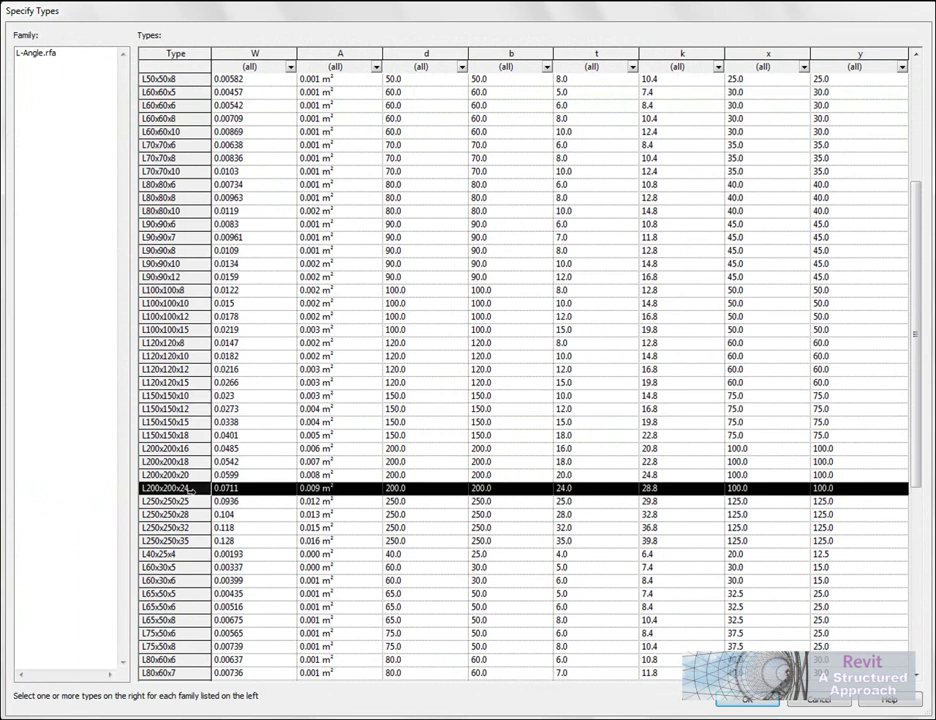
{"action": "left_click", "coordinate": [174, 356], "text": "ctrl"}
{"action": "left_click", "coordinate": [777, 702]}
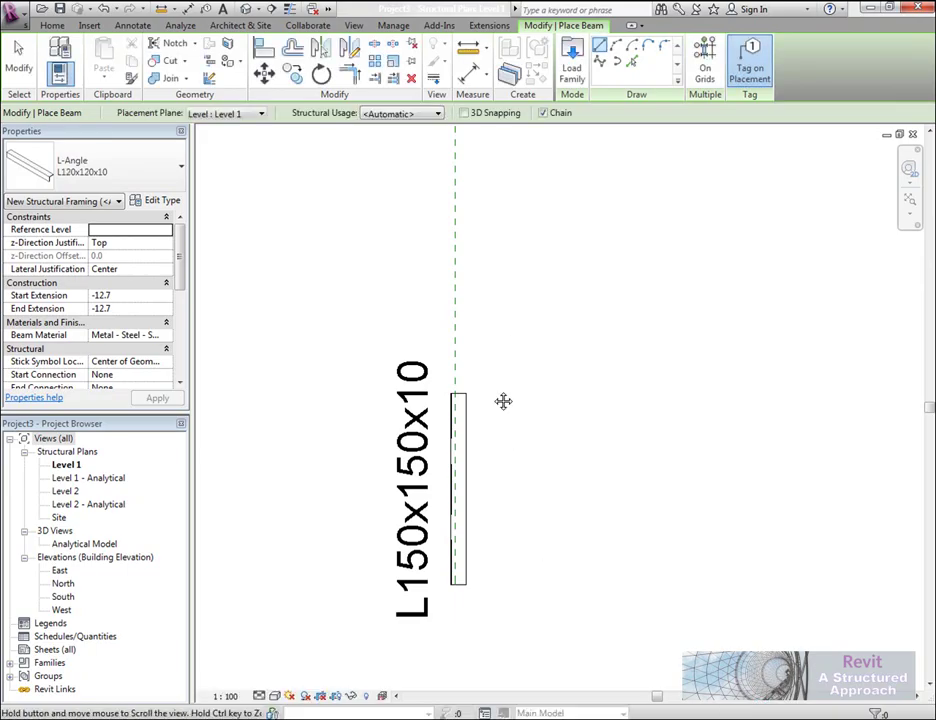
Draw a vertical L200x200x24 angle beam above the existing L150x150x10 beam.
{"action": "middle_click_drag", "start_coordinate": [497, 412], "coordinate": [473, 470]}
{"action": "left_click", "coordinate": [141, 176]}
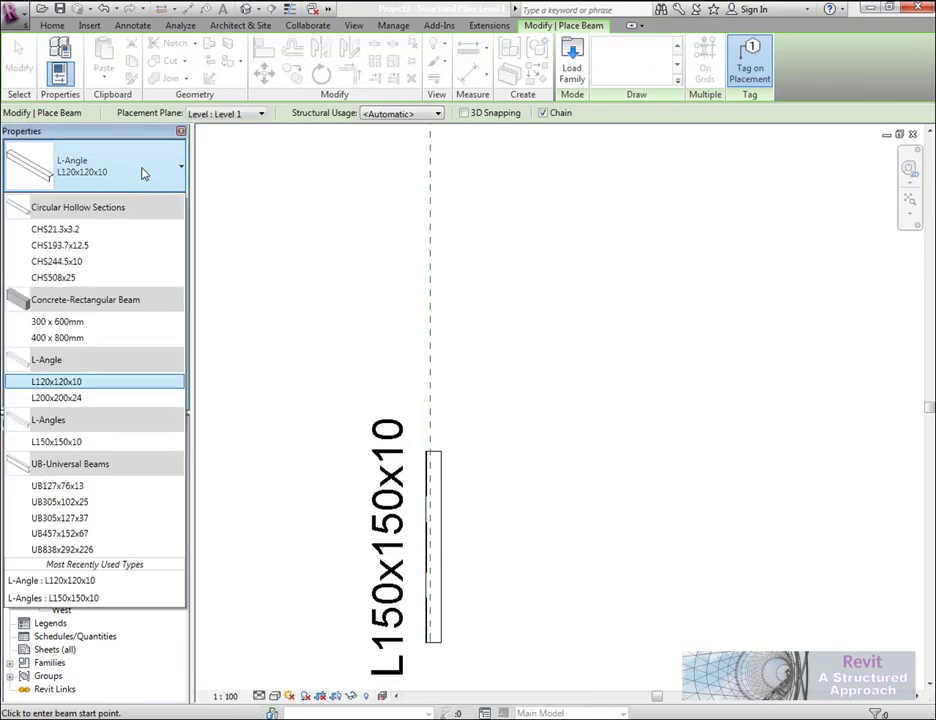
{"action": "left_click", "coordinate": [84, 400]}
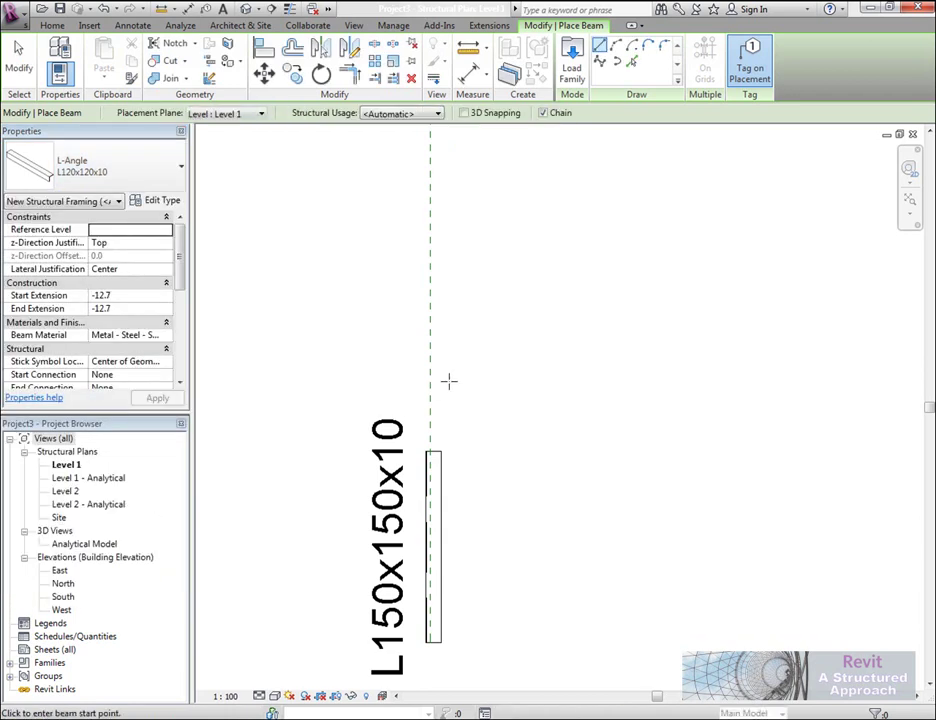
{"action": "left_click", "coordinate": [431, 385]}
{"action": "left_click", "coordinate": [430, 214]}
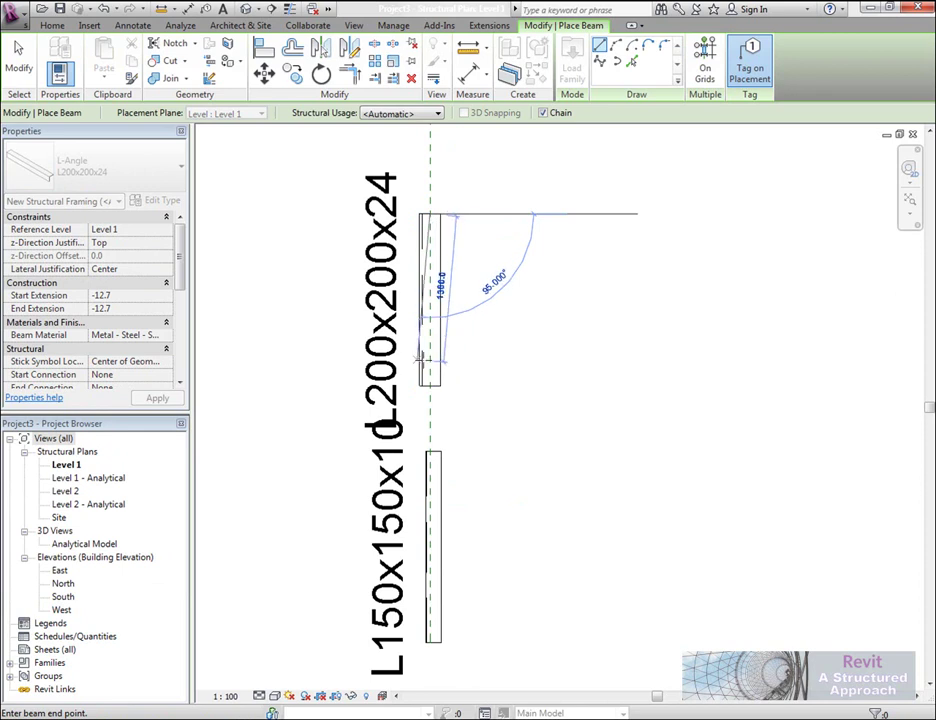
{"action": "middle_click_drag", "start_coordinate": [495, 261], "coordinate": [476, 347]}
{"action": "key", "text": "Escape"}
Draw a vertical L120x120x10 angle beam further up, in line with the others.
{"action": "left_click", "coordinate": [128, 176]}
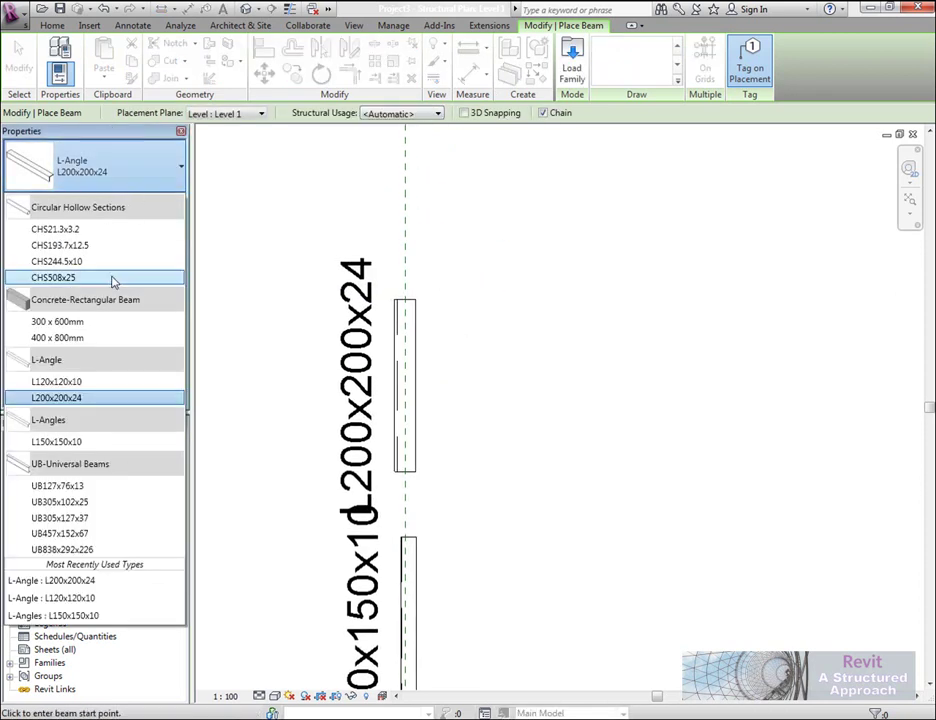
{"action": "left_click", "coordinate": [84, 395]}
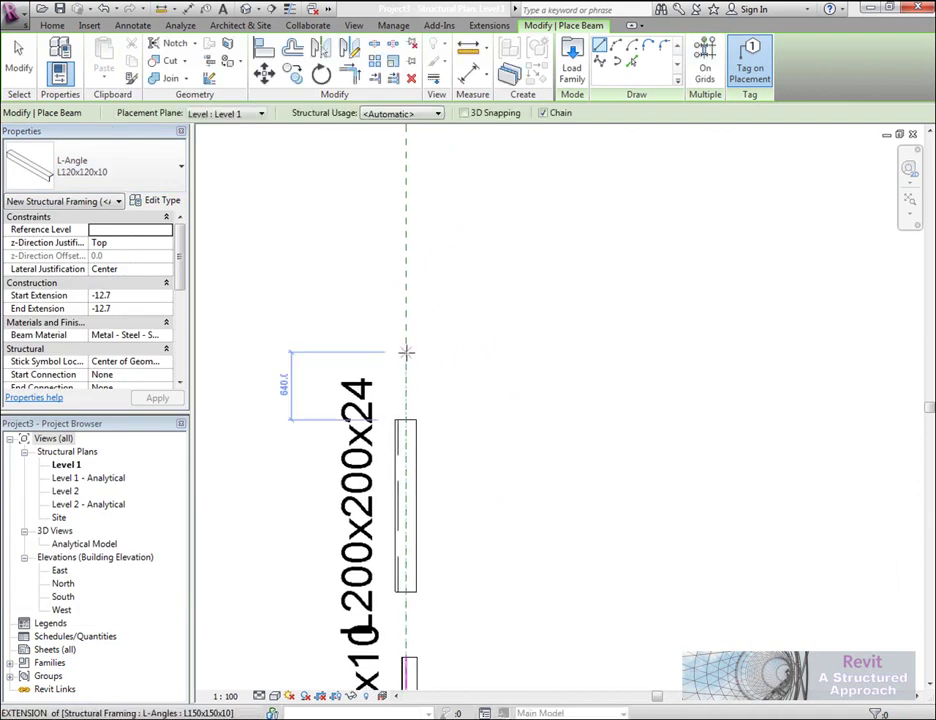
{"action": "left_click", "coordinate": [405, 349]}
{"action": "left_click", "coordinate": [405, 190]}
{"action": "key", "text": "Escape"}
{"action": "key", "text": "Escape"}
Set the L120x120x10 angle beam's lateral justification to Side 2.
{"action": "scroll", "coordinate": [420, 270], "scroll_direction": "up", "scroll_amount": 2}
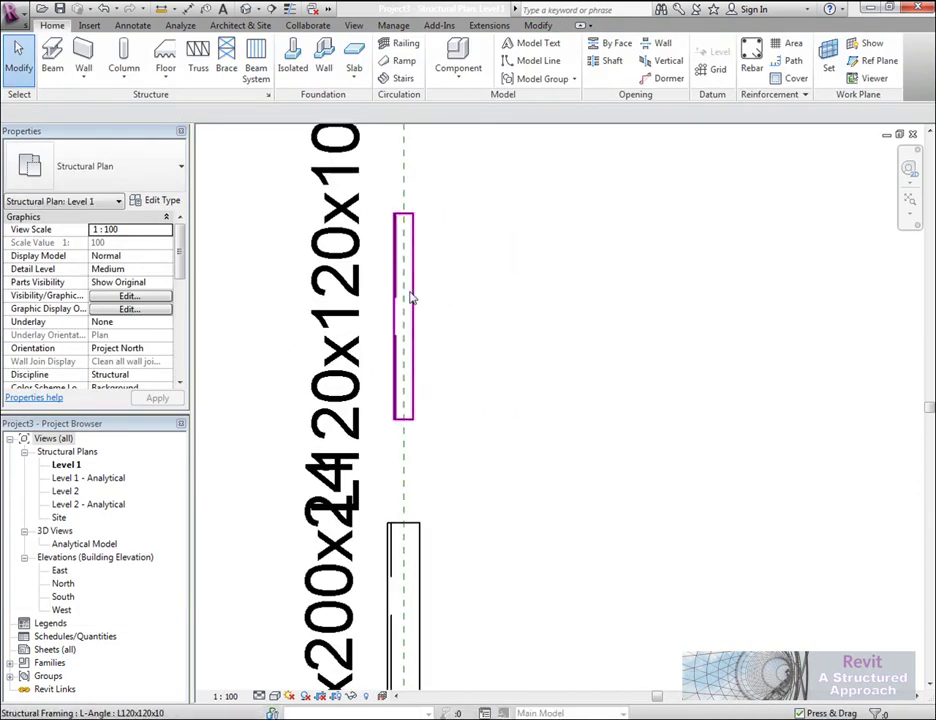
{"action": "left_click", "coordinate": [428, 296]}
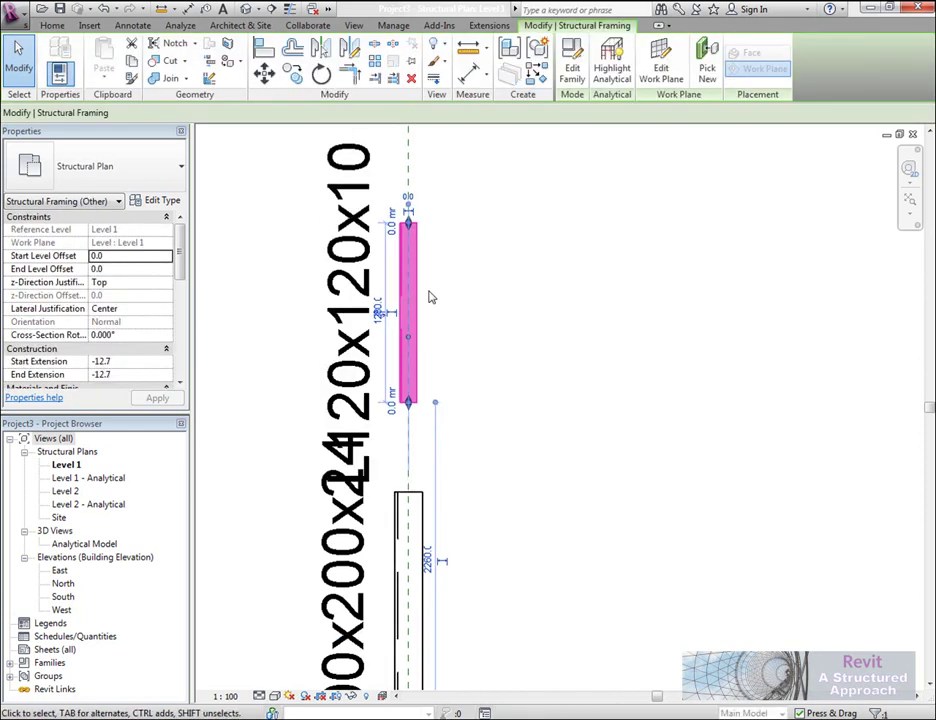
{"action": "left_click", "coordinate": [162, 310]}
{"action": "left_click", "coordinate": [127, 333]}
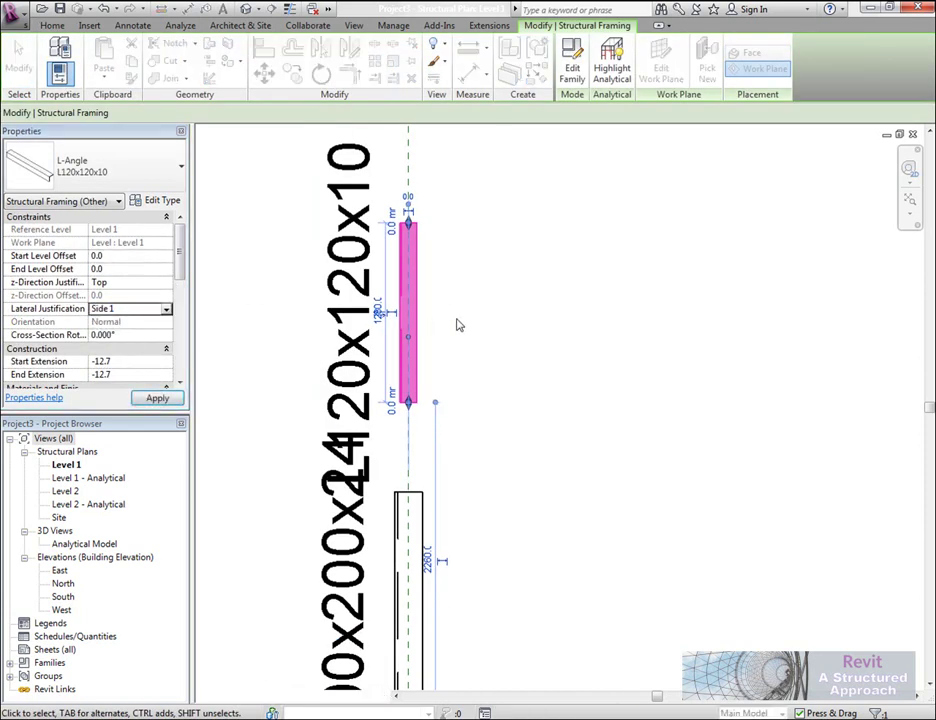
{"action": "left_click", "coordinate": [166, 316]}
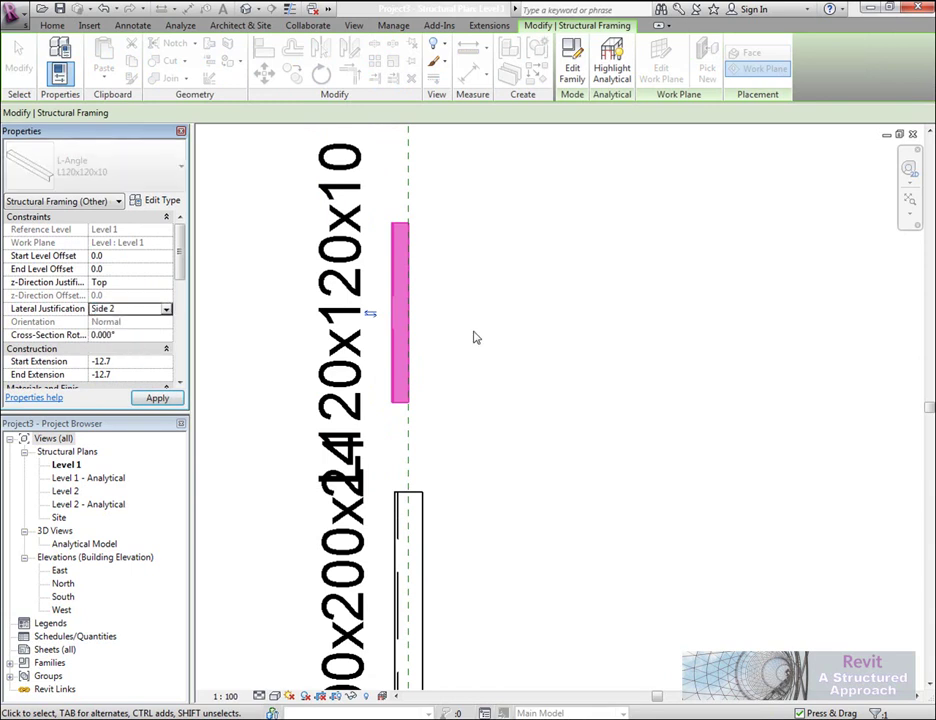
{"action": "left_click", "coordinate": [134, 345]}
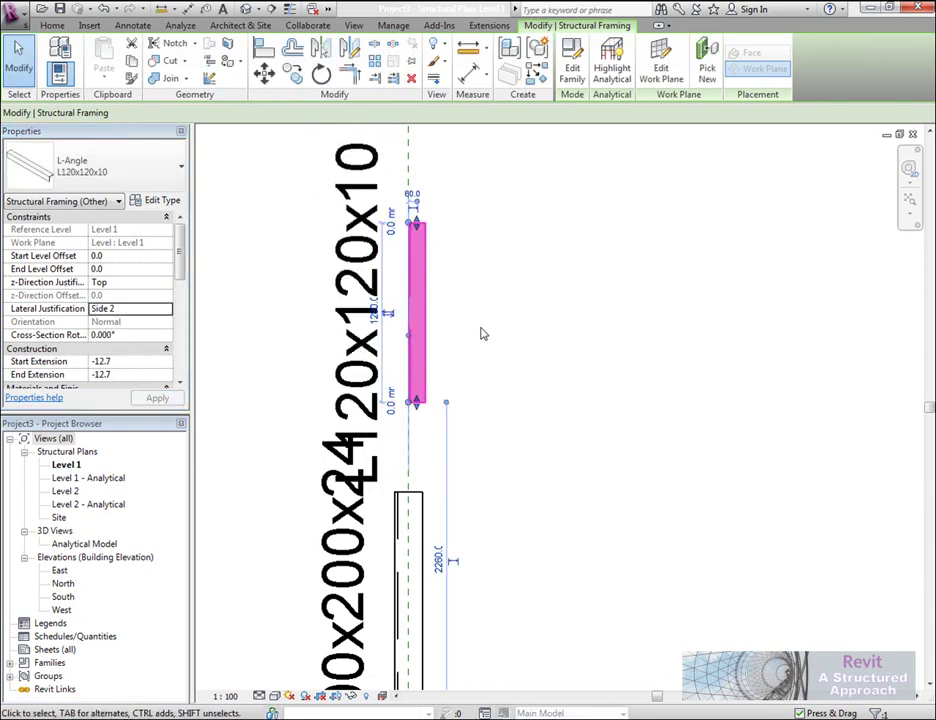
Check the beams, clear the selection, and change the plan view scale to 1:10.
{"action": "left_click", "coordinate": [441, 432]}
{"action": "left_click", "coordinate": [414, 500]}
{"action": "middle_click_drag", "start_coordinate": [456, 468], "coordinate": [458, 319]}
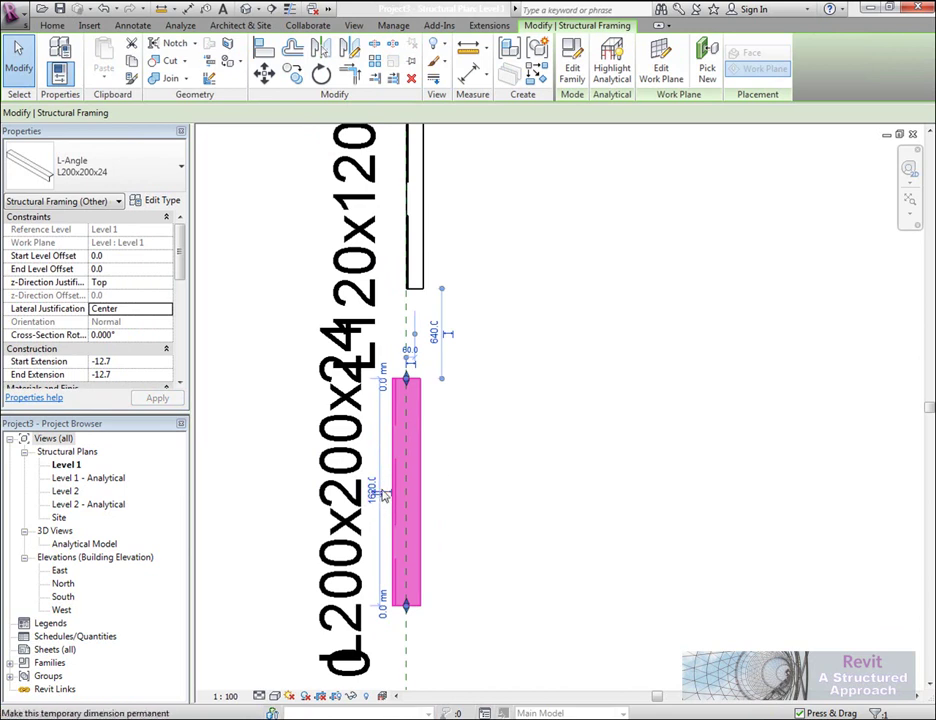
{"action": "left_click", "coordinate": [476, 284]}
{"action": "left_click", "coordinate": [422, 271]}
{"action": "middle_click_drag", "start_coordinate": [470, 252], "coordinate": [410, 316]}
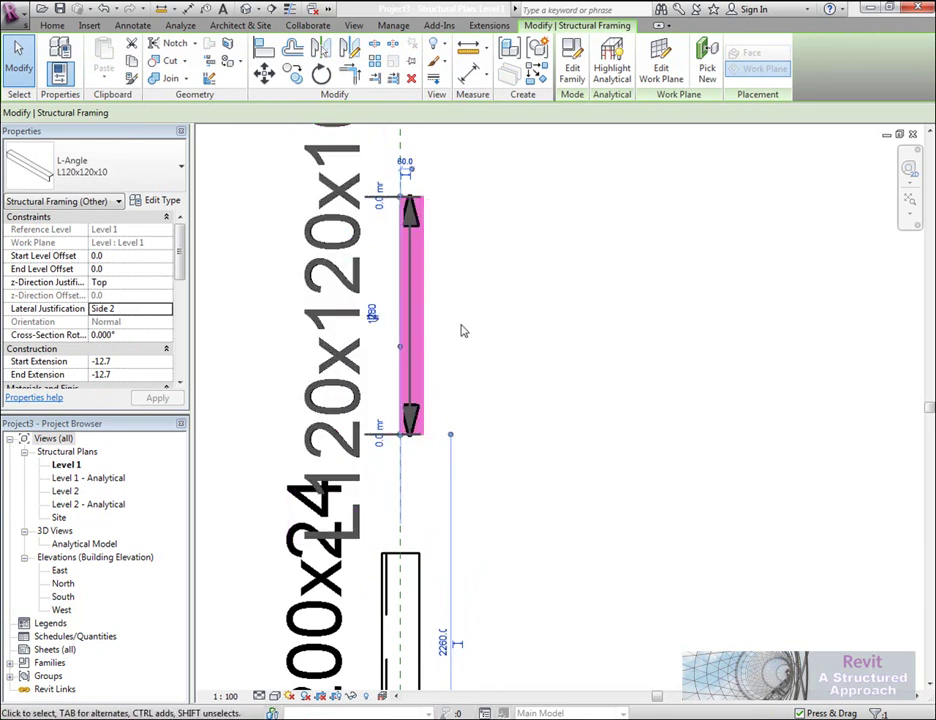
{"action": "key", "text": "Escape"}
{"action": "left_click", "coordinate": [426, 320]}
{"action": "key", "text": "Escape"}
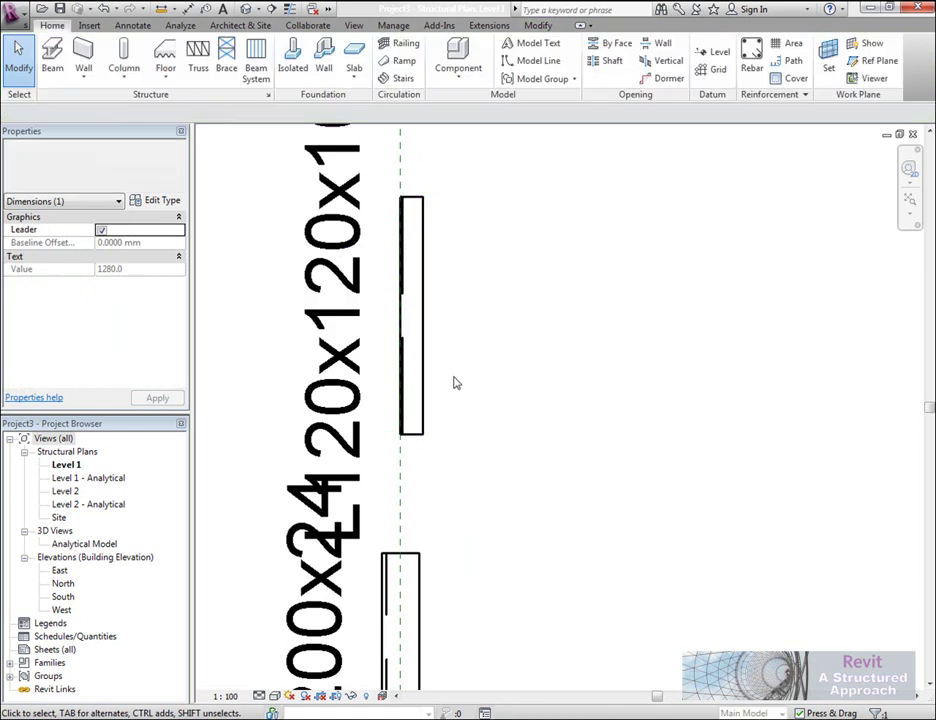
{"action": "left_click", "coordinate": [225, 696]}
{"action": "left_click", "coordinate": [231, 550]}
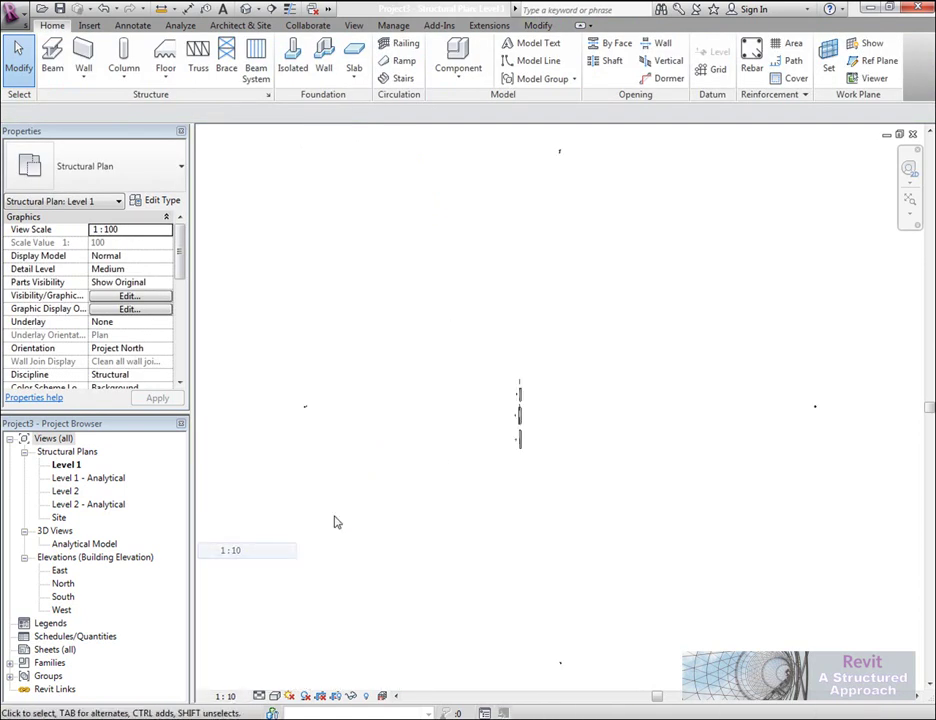
Flip the L120x120x10 angle beam's facing and view both angle beams.
{"action": "scroll", "coordinate": [543, 409], "scroll_direction": "up", "scroll_amount": 5}
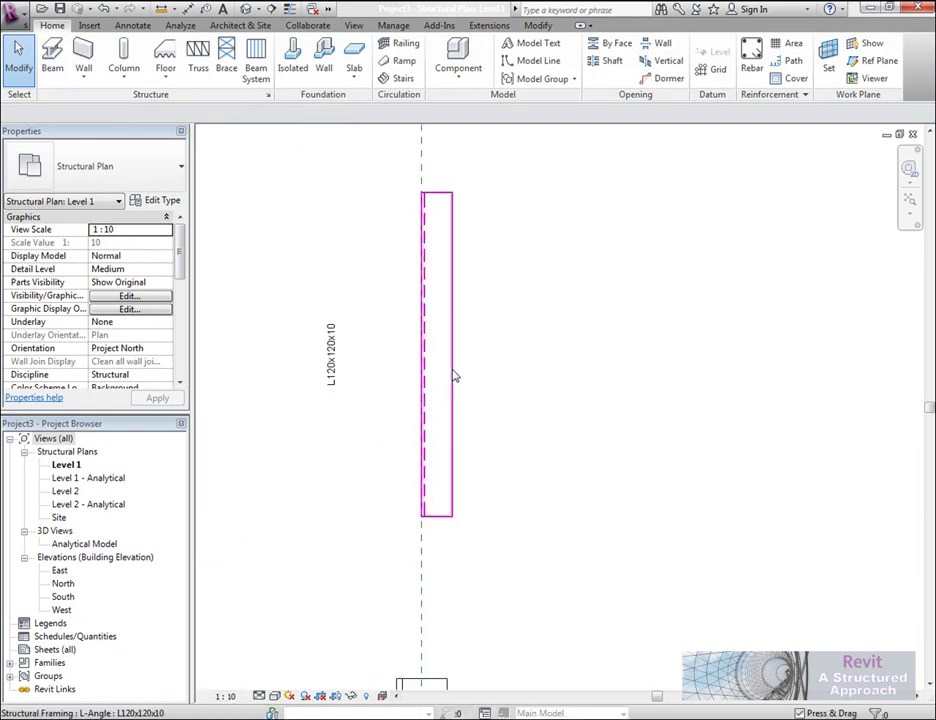
{"action": "left_click", "coordinate": [462, 373]}
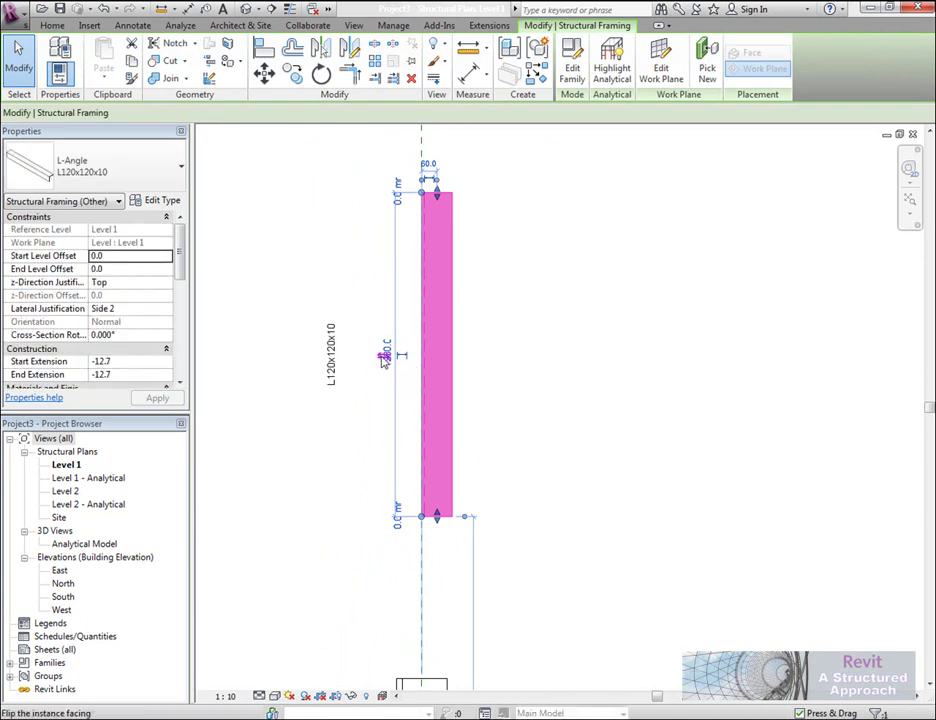
{"action": "left_click", "coordinate": [384, 357]}
{"action": "left_click", "coordinate": [503, 409]}
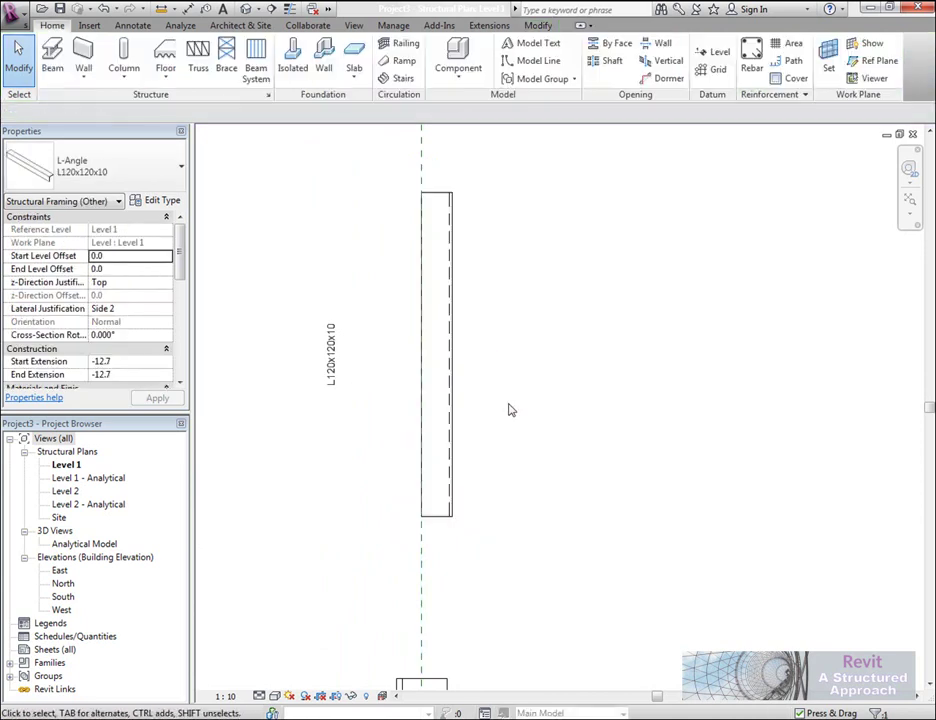
{"action": "scroll", "coordinate": [500, 425], "scroll_direction": "down", "scroll_amount": 3}
{"action": "scroll", "coordinate": [512, 421], "scroll_direction": "down", "scroll_amount": 3}
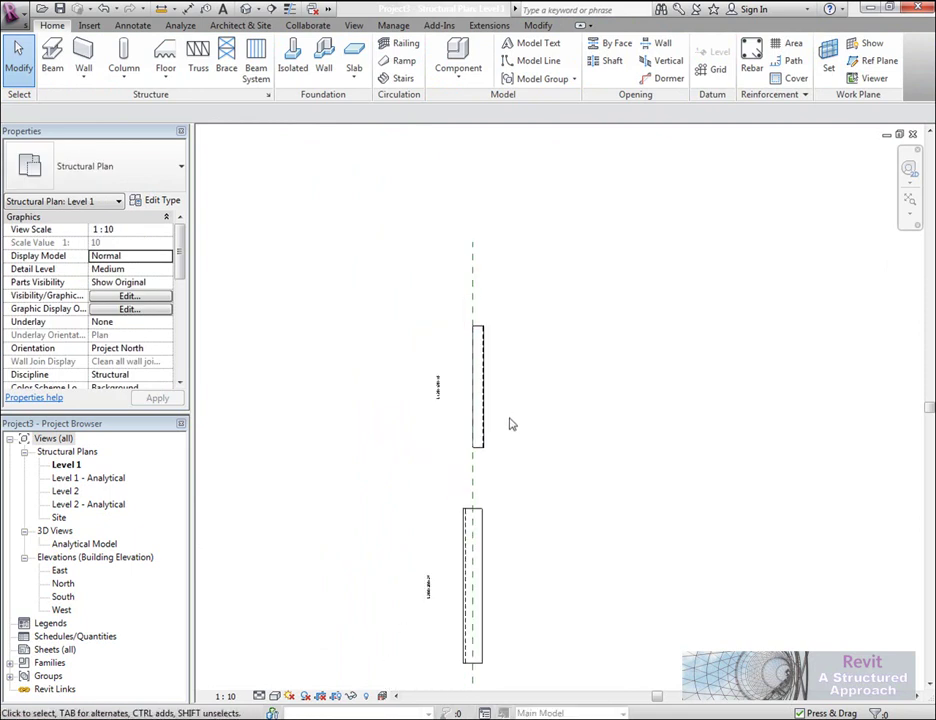
{"action": "middle_click_drag", "start_coordinate": [508, 424], "coordinate": [345, 449]}
{"action": "scroll", "coordinate": [345, 449], "scroll_direction": "up", "scroll_amount": 2}
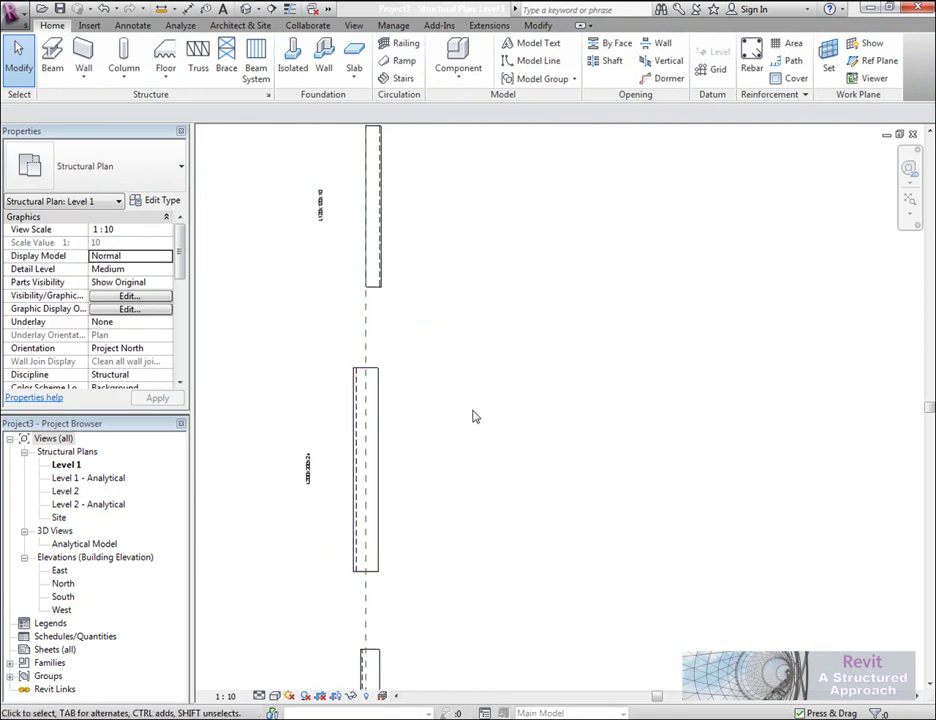